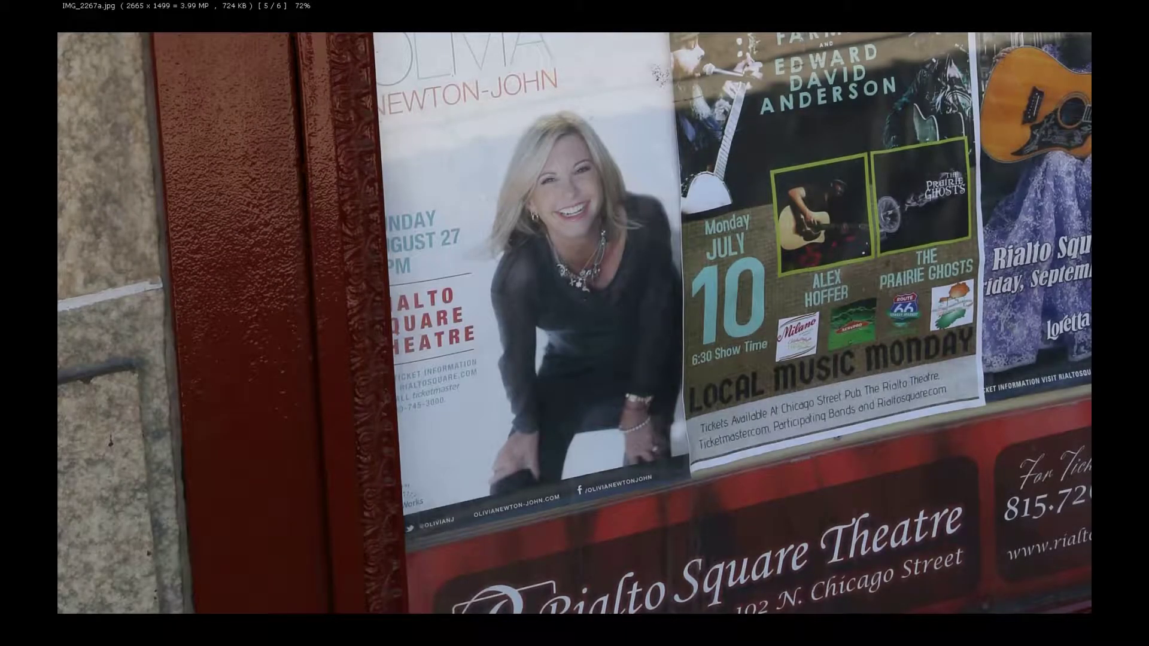
- Zoom in on the tilted poster IMG_2267a.jpg, then bring IMG_0800.JPG in Photoshop forward
scroll(553, 164, up, 3)
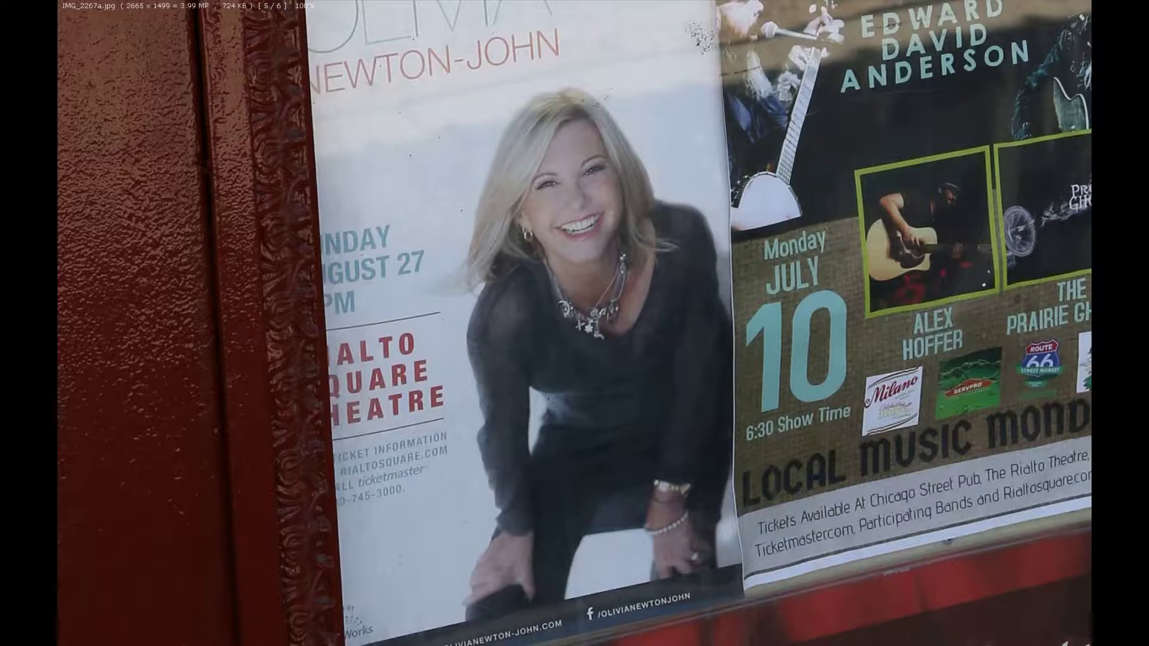
key(plus)
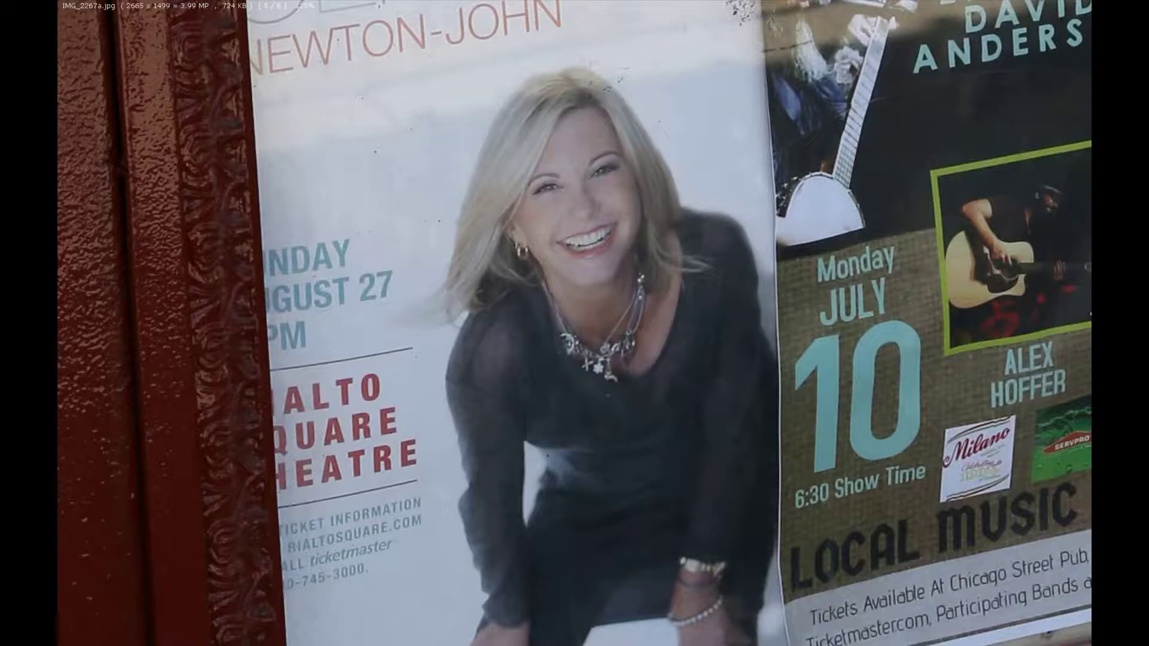
key(alt+Tab)
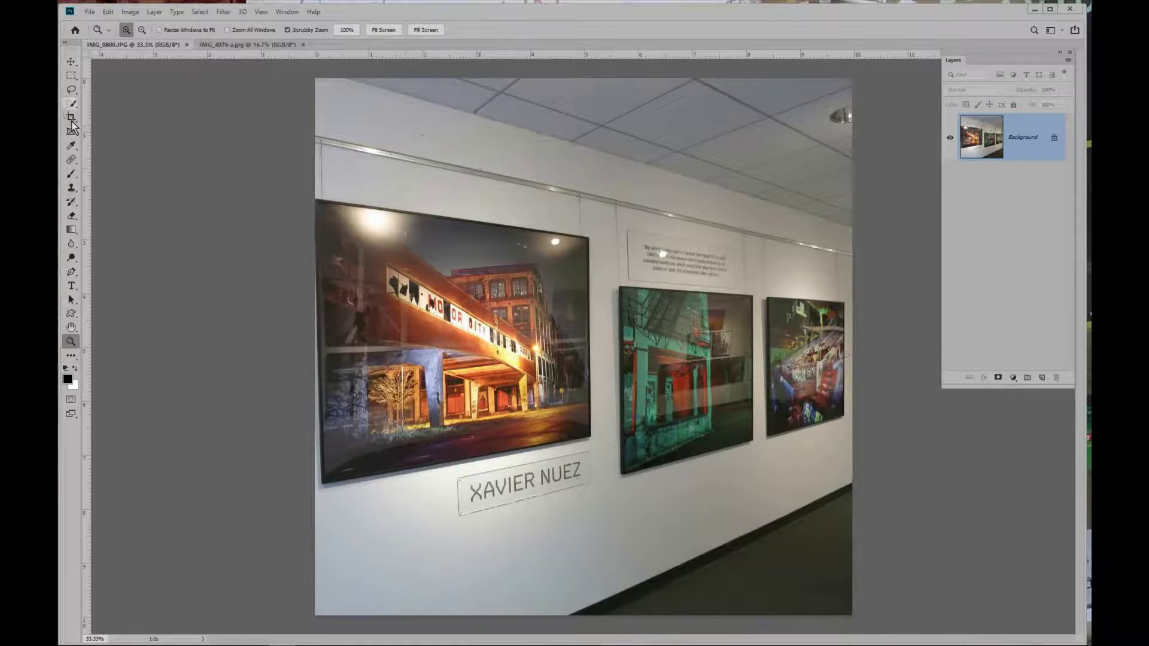
- Perspective-crop IMG_0800.JPG to the left Motor City print, fitting the corners to its frame
drag(71, 117, 122, 119)
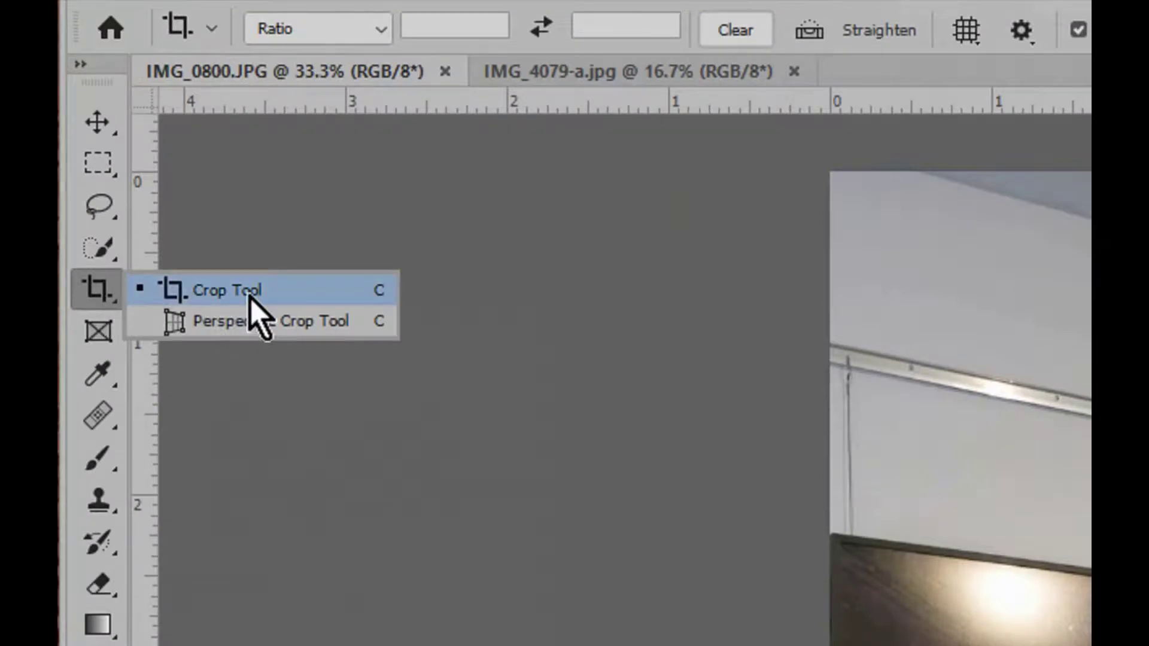
click(264, 329)
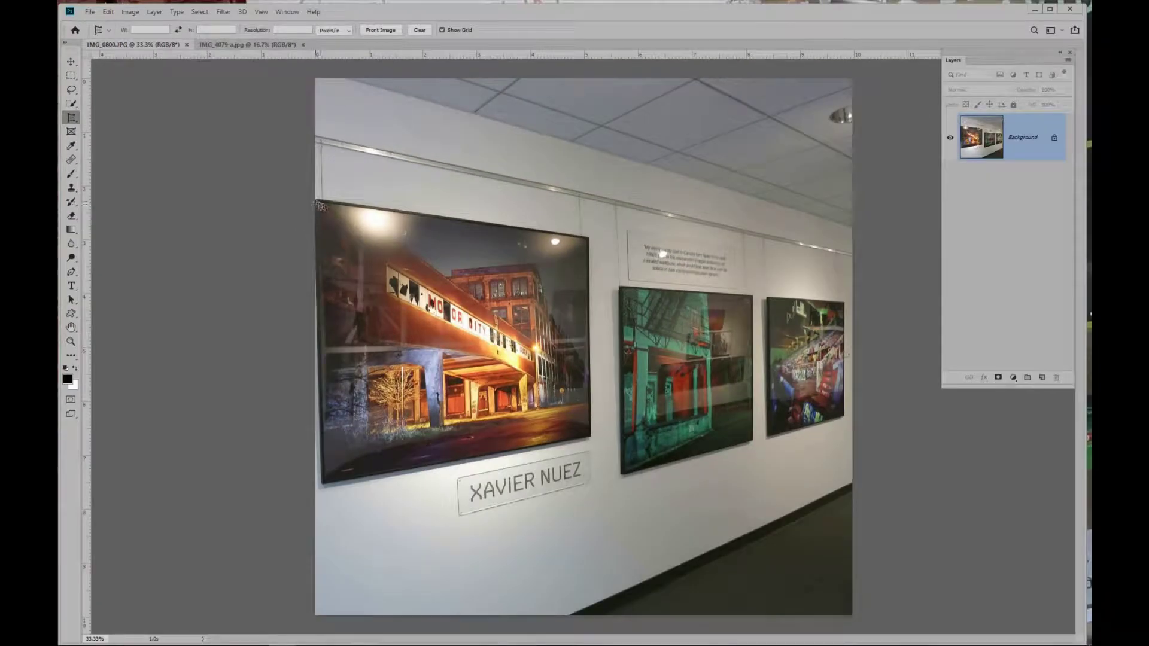
drag(338, 209, 590, 438)
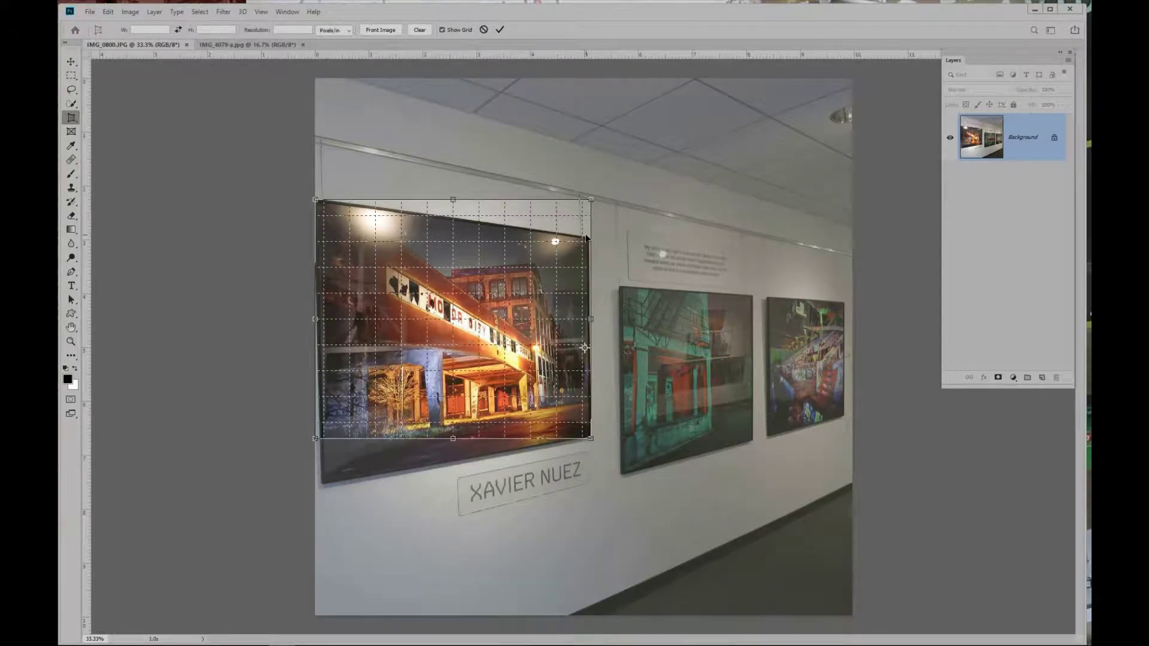
drag(591, 200, 587, 238)
drag(315, 441, 323, 483)
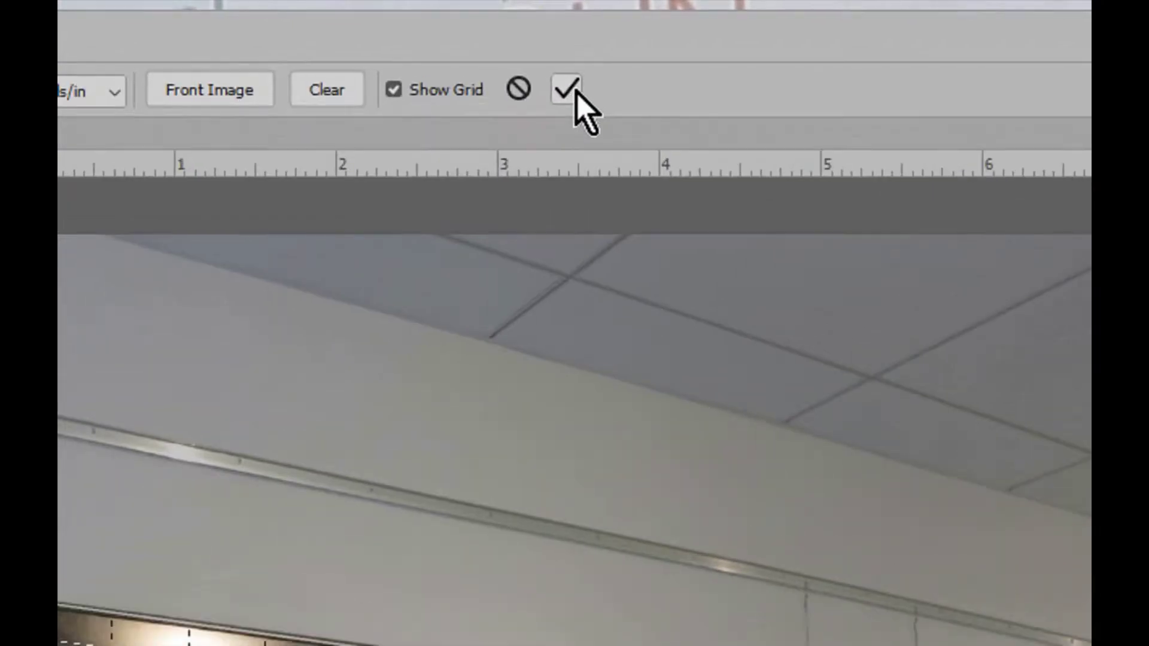
click(500, 29)
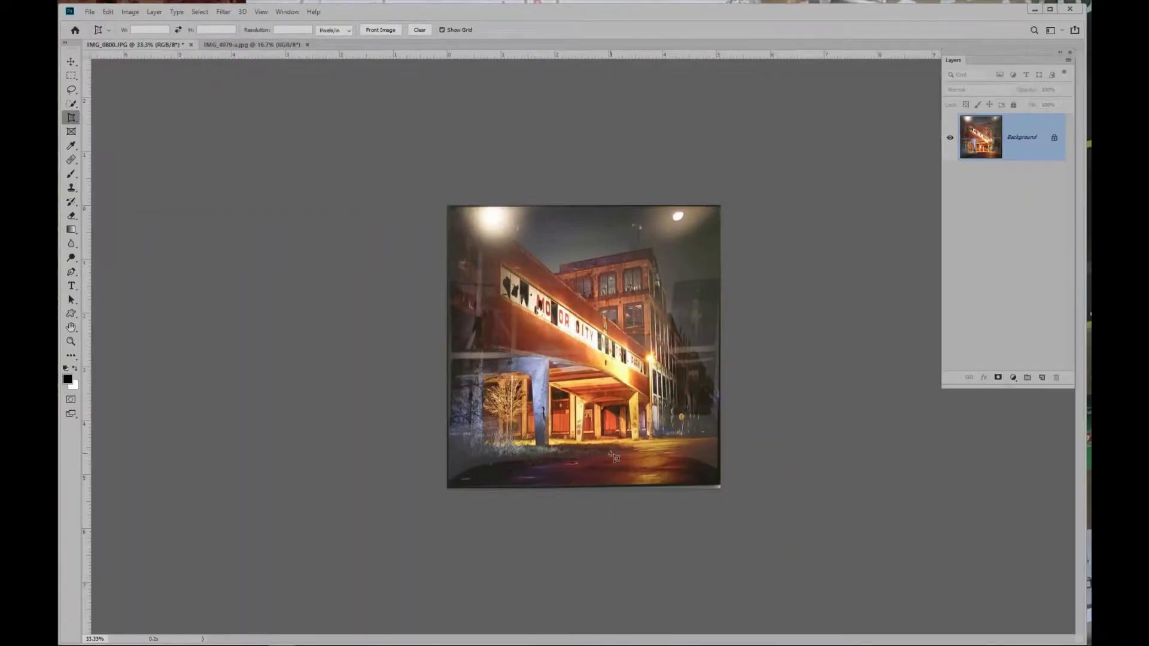
scroll(618, 428, up, 1)
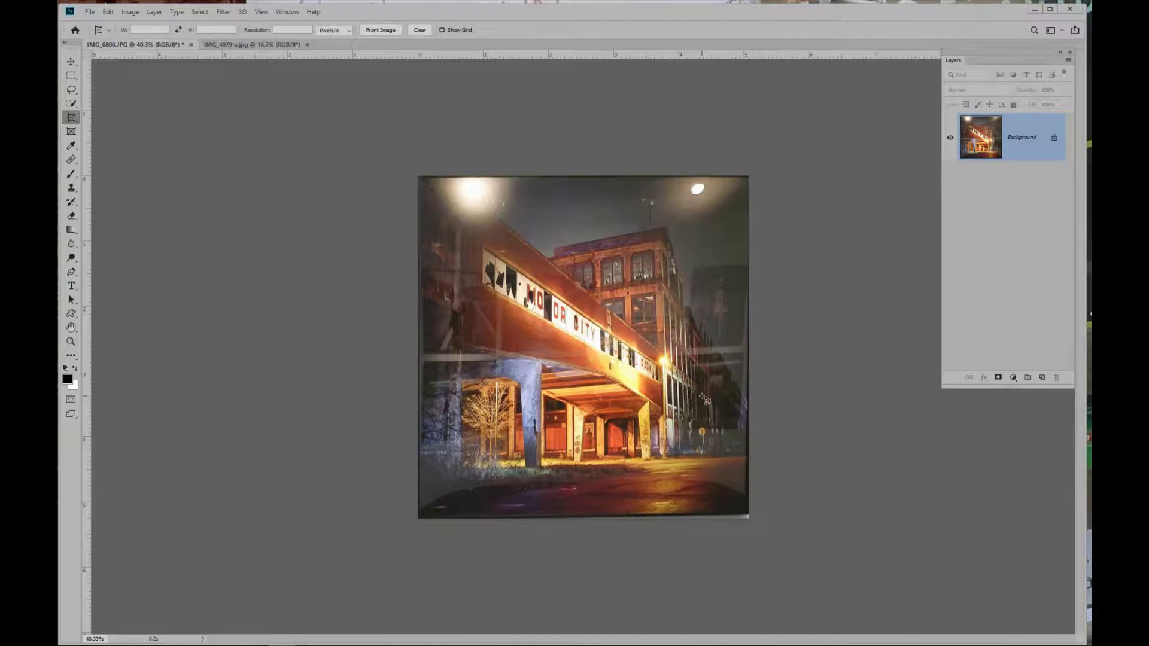
key(alt+Tab)
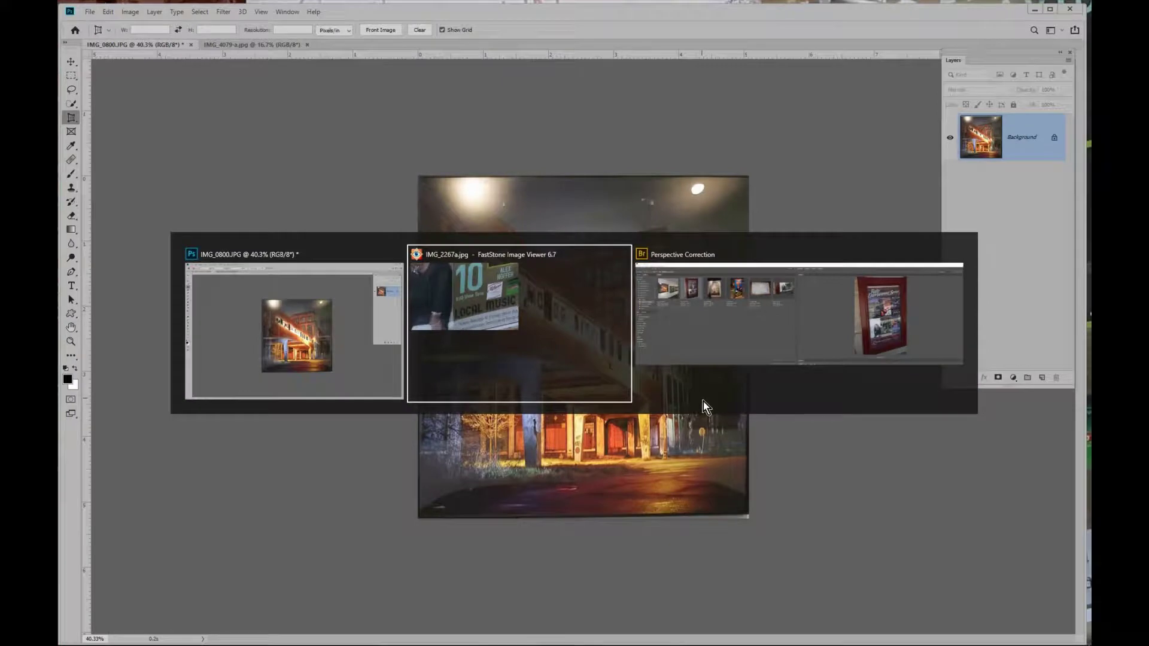
- Open IMG_2267.CR2 from Bridge's Perspective Correction folder in Camera Raw
key(alt+Tab)
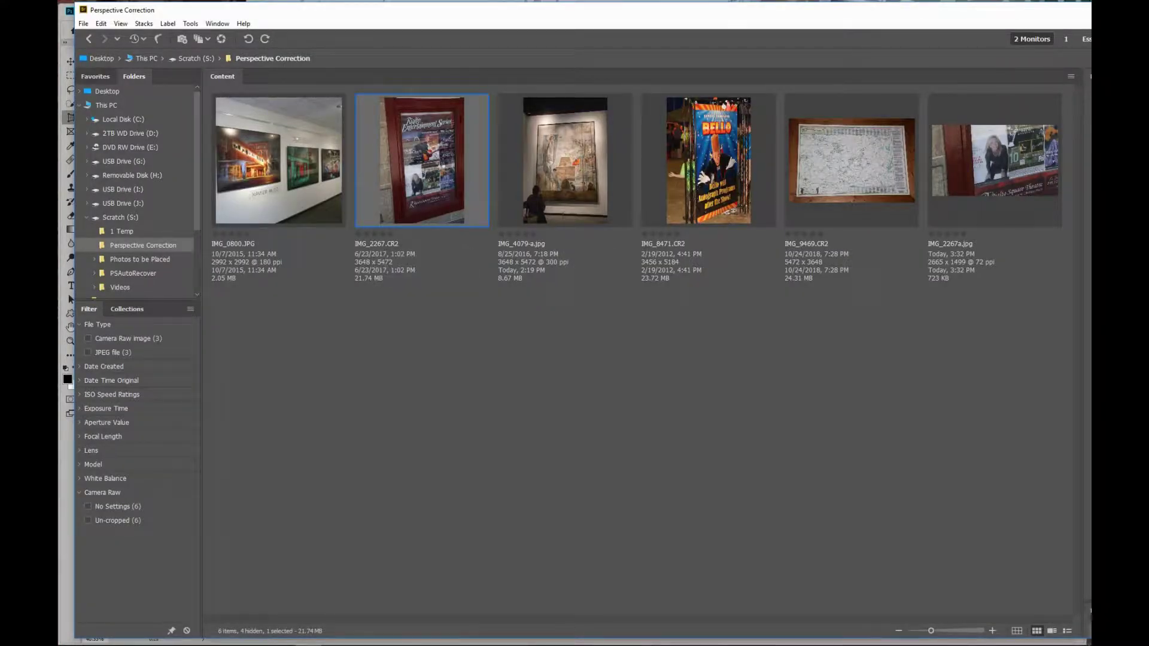
double_click(439, 172)
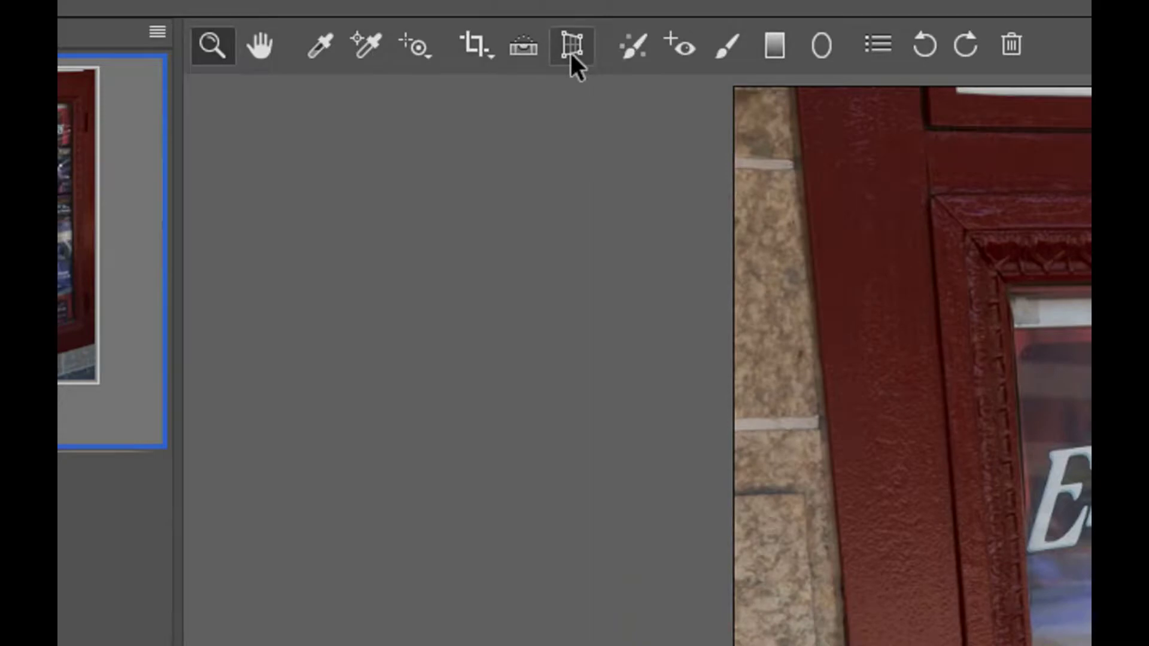
- Turn on Guided Upright in the Transform panel for IMG_2267.CR2
click(574, 55)
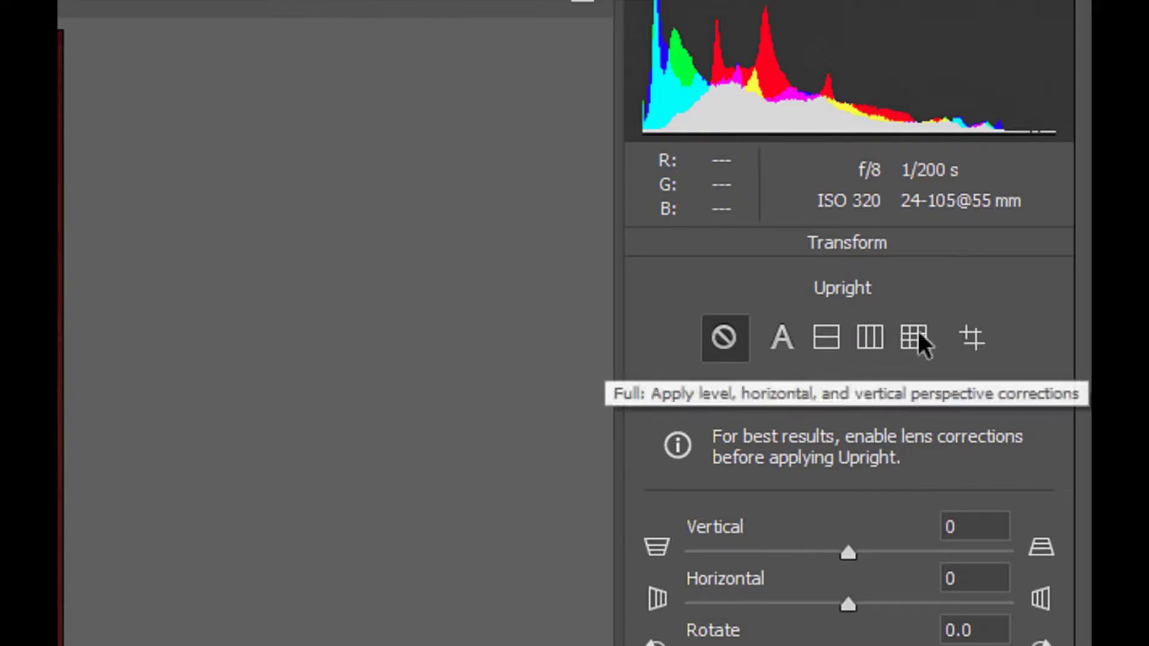
click(972, 339)
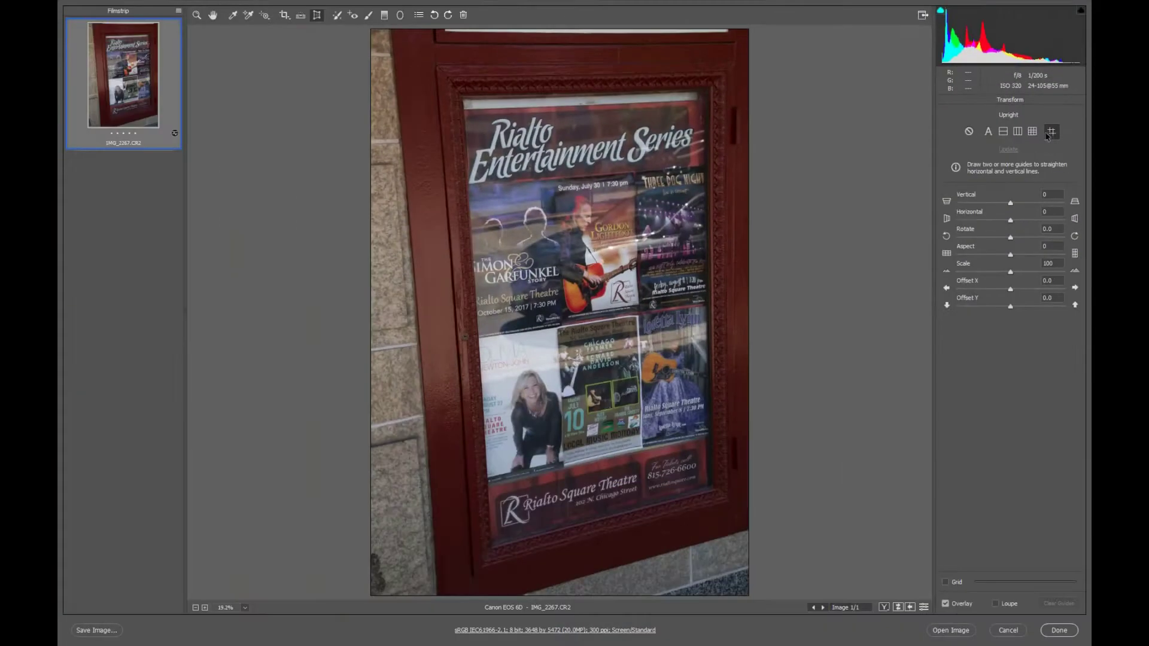
- Draw Guided Upright guides along the red frame's top, bottom, left and right edges
mouse_move(437, 65)
mouse_down()
mouse_move(742, 64)
mouse_move(748, 29)
mouse_move(756, 59)
mouse_up()
mouse_move(477, 579)
mouse_down()
mouse_move(762, 524)
mouse_move(786, 495)
mouse_up()
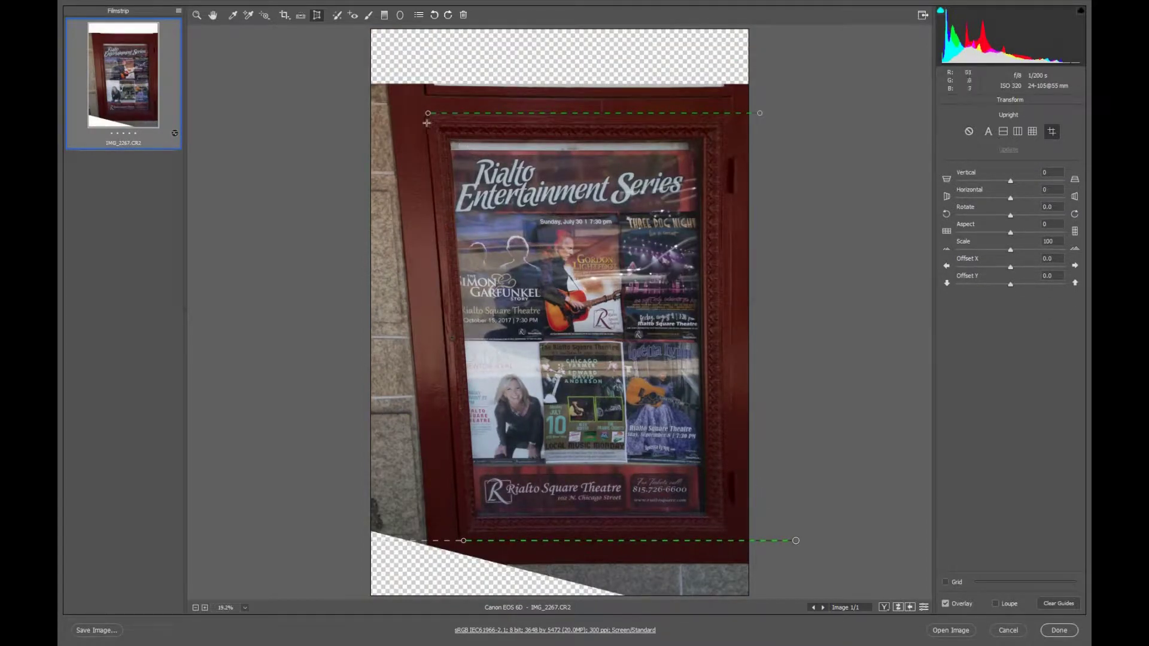
mouse_move(427, 124)
mouse_down()
mouse_move(427, 317)
mouse_move(442, 319)
mouse_up()
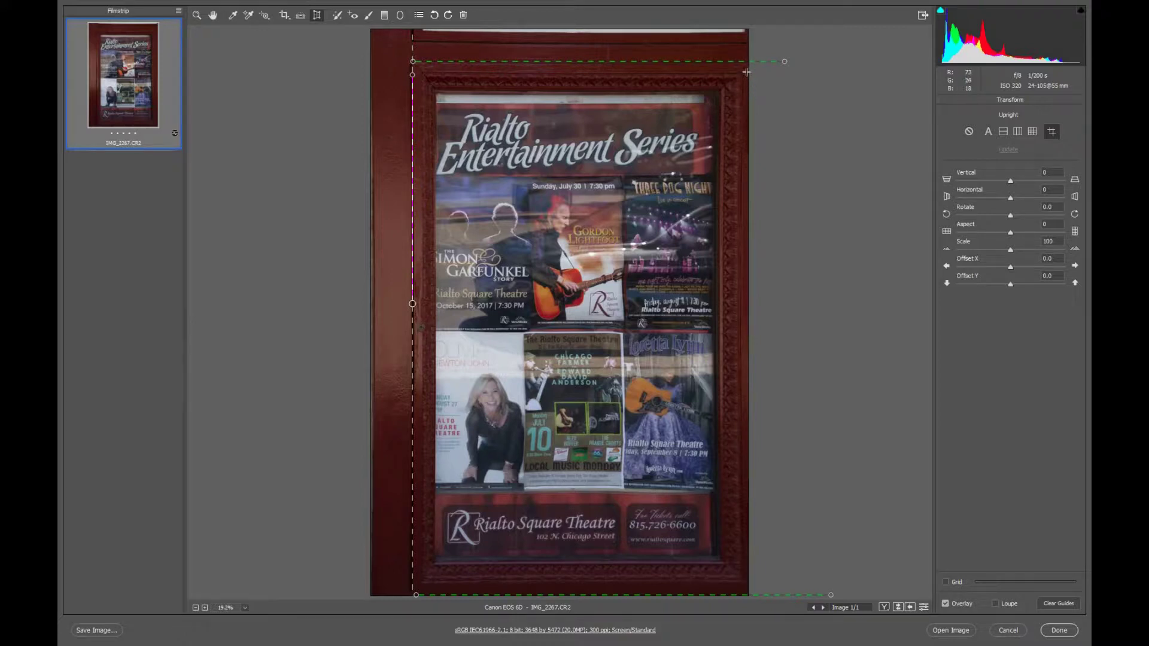
mouse_move(745, 70)
mouse_down()
mouse_move(736, 411)
mouse_move(748, 412)
mouse_up()
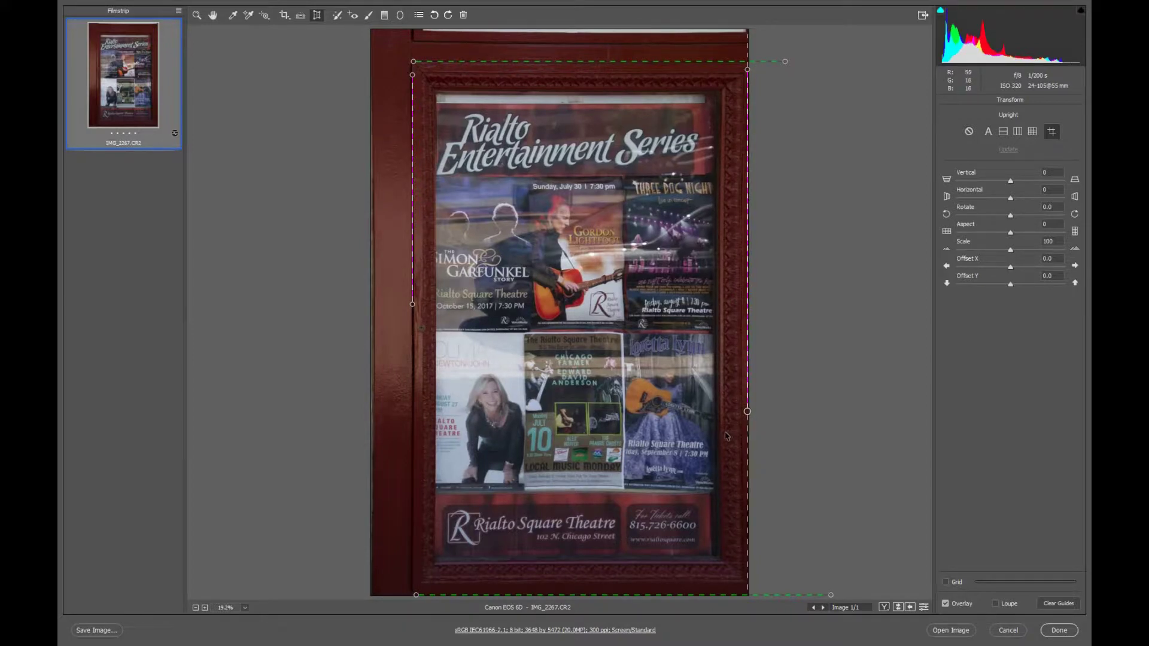
key(c)
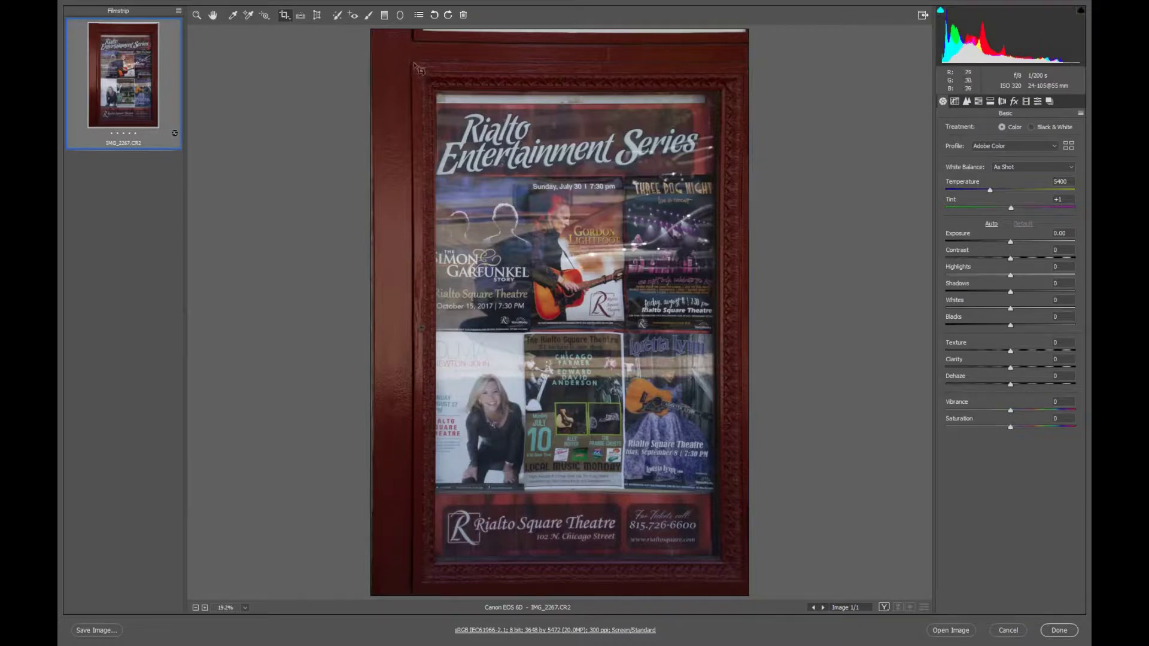
- Crop tightly to the red poster frame, trimming the left, right and top edges, and commit
drag(412, 62, 759, 599)
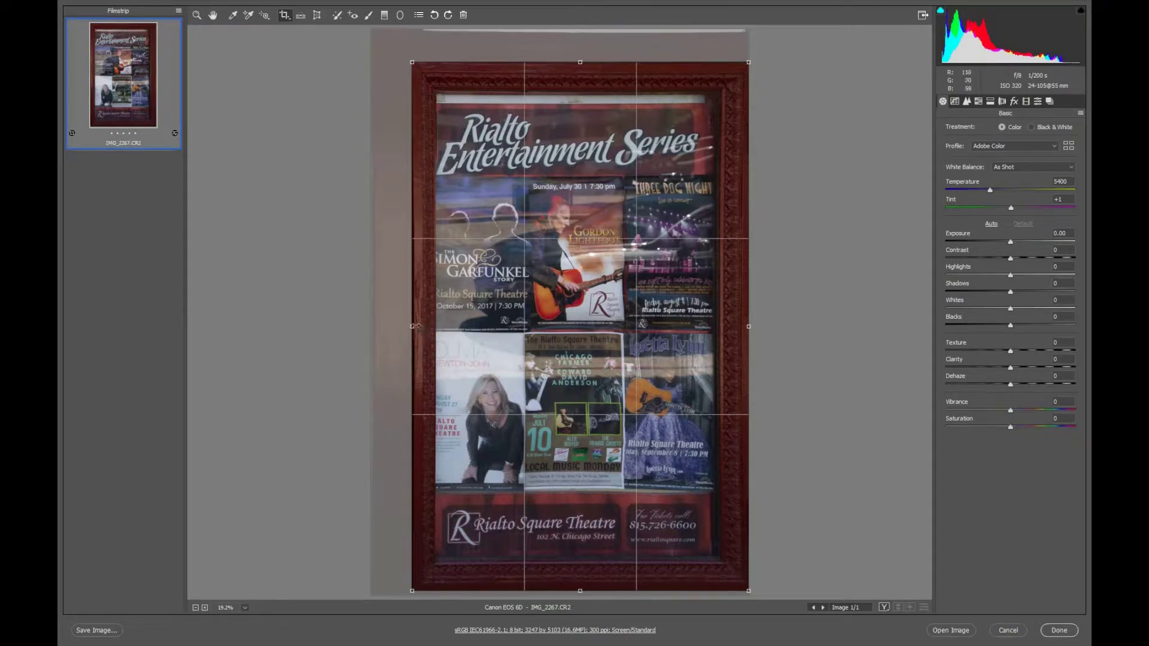
drag(413, 327, 411, 327)
drag(748, 326, 743, 328)
drag(577, 62, 577, 63)
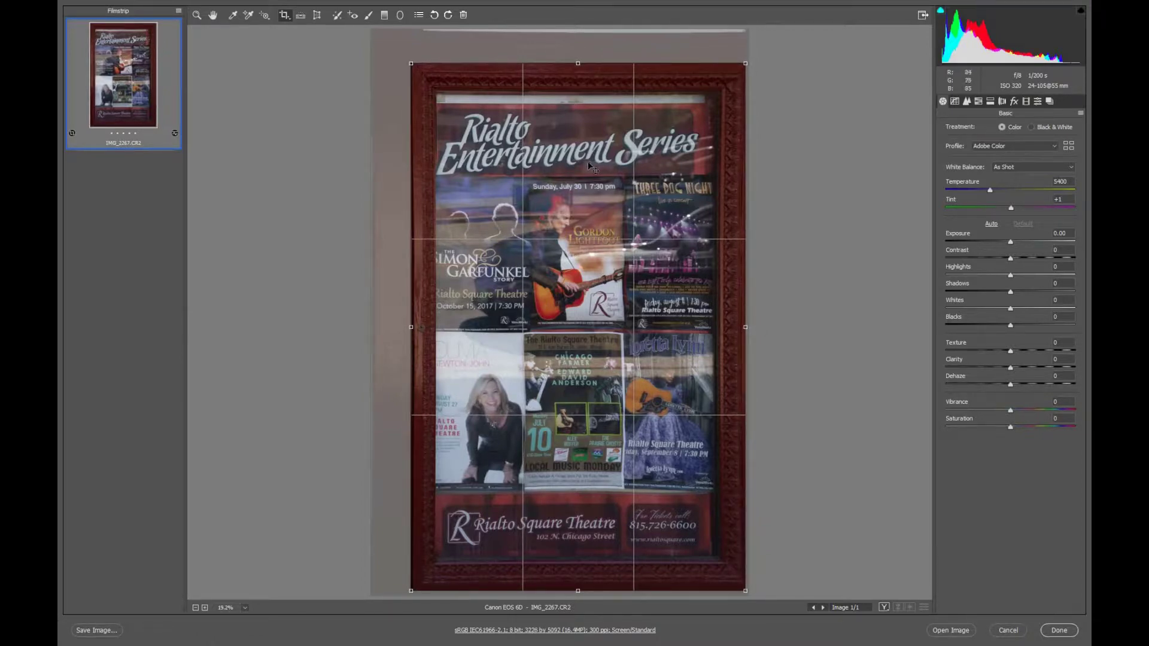
key(Return)
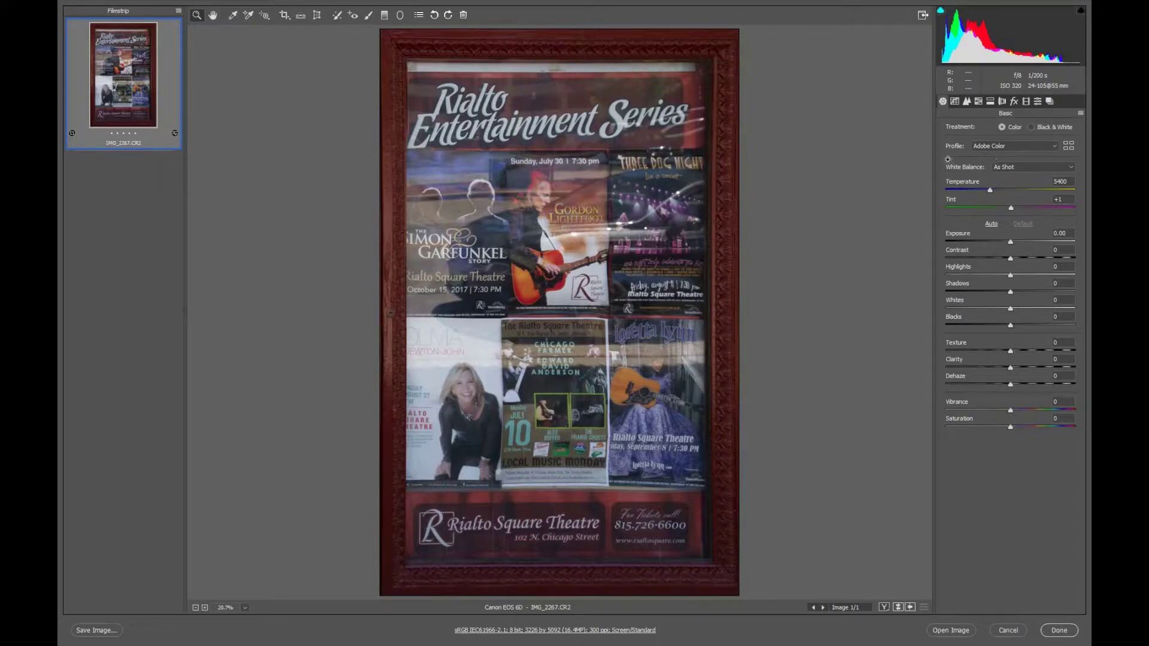
- Set white balance from the white R logo, raising Temperature from 5400 to 7250
click(232, 15)
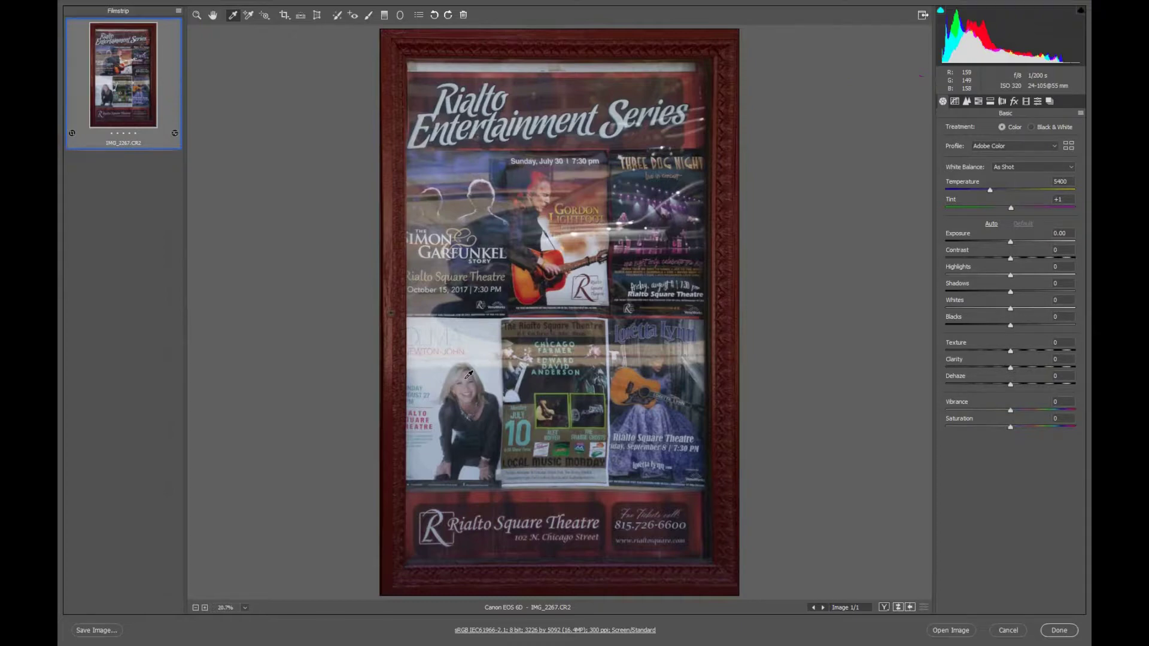
click(444, 513)
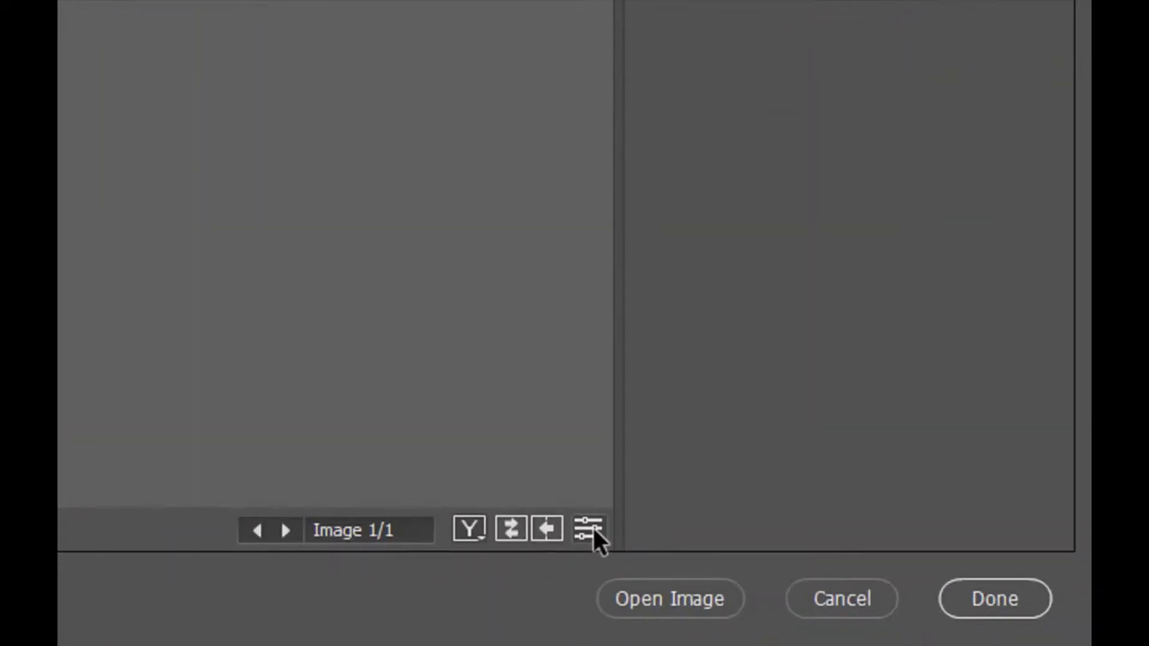
- Toggle the before/after preview to compare the corrected poster with the original
click(597, 529)
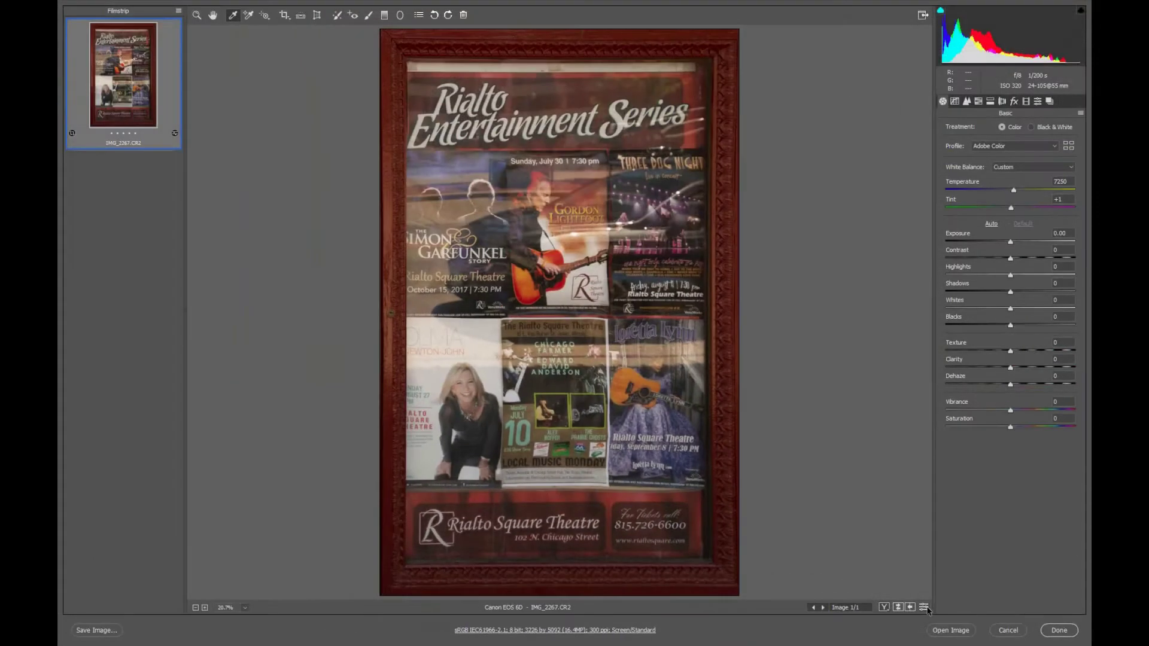
click(925, 608)
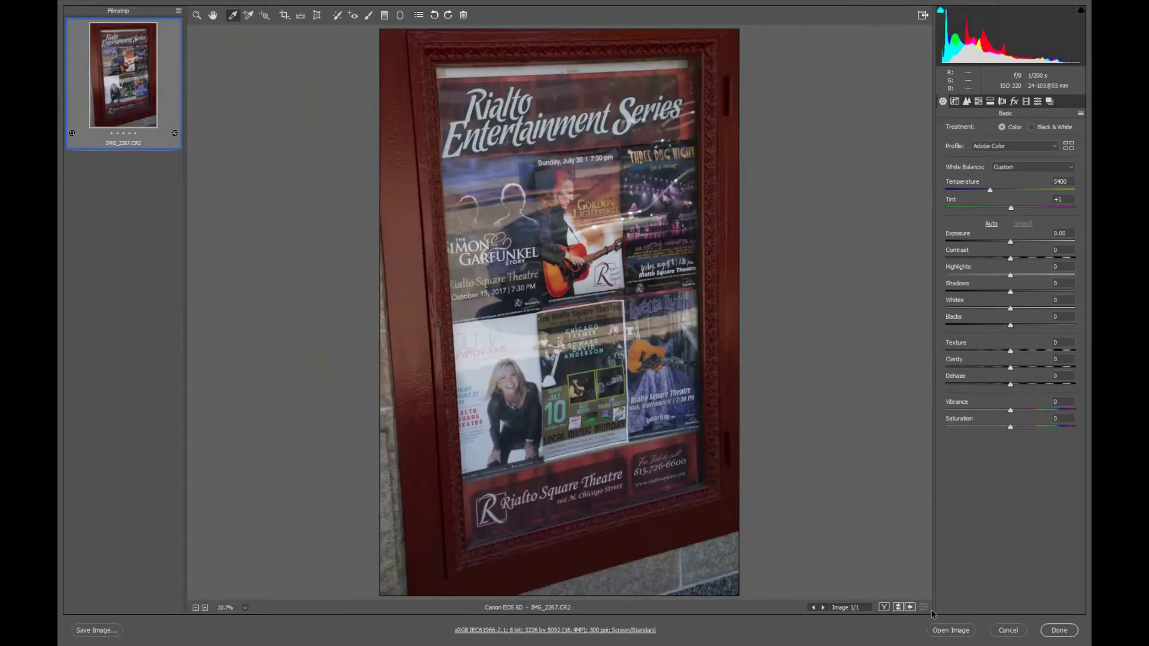
click(931, 611)
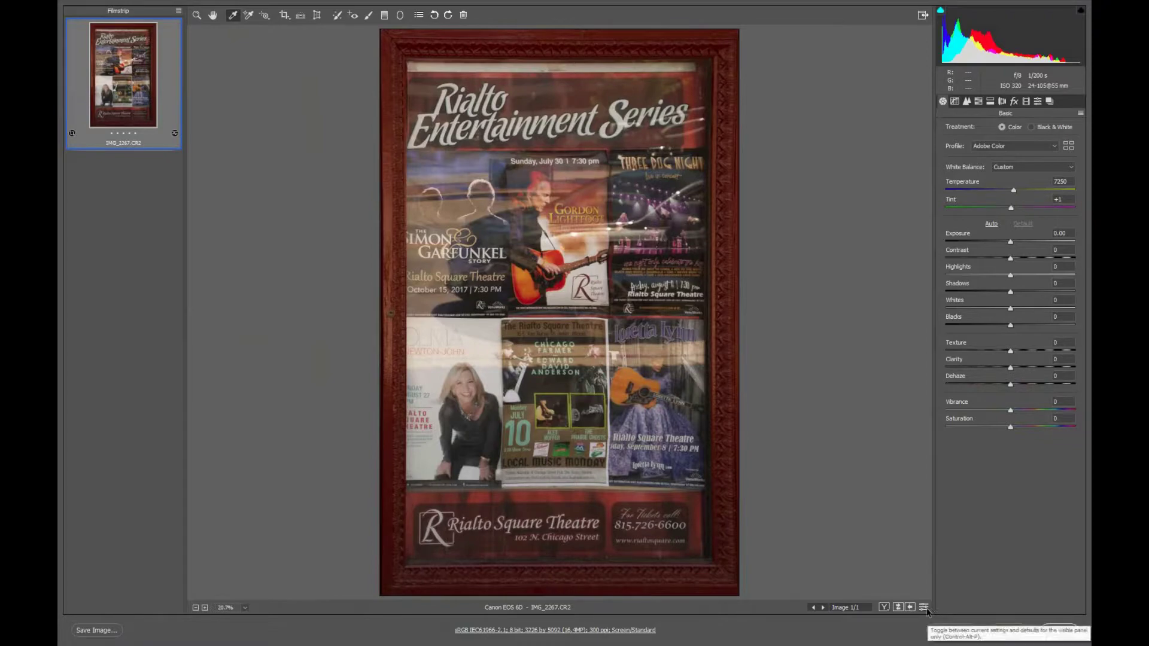
click(923, 607)
click(923, 607)
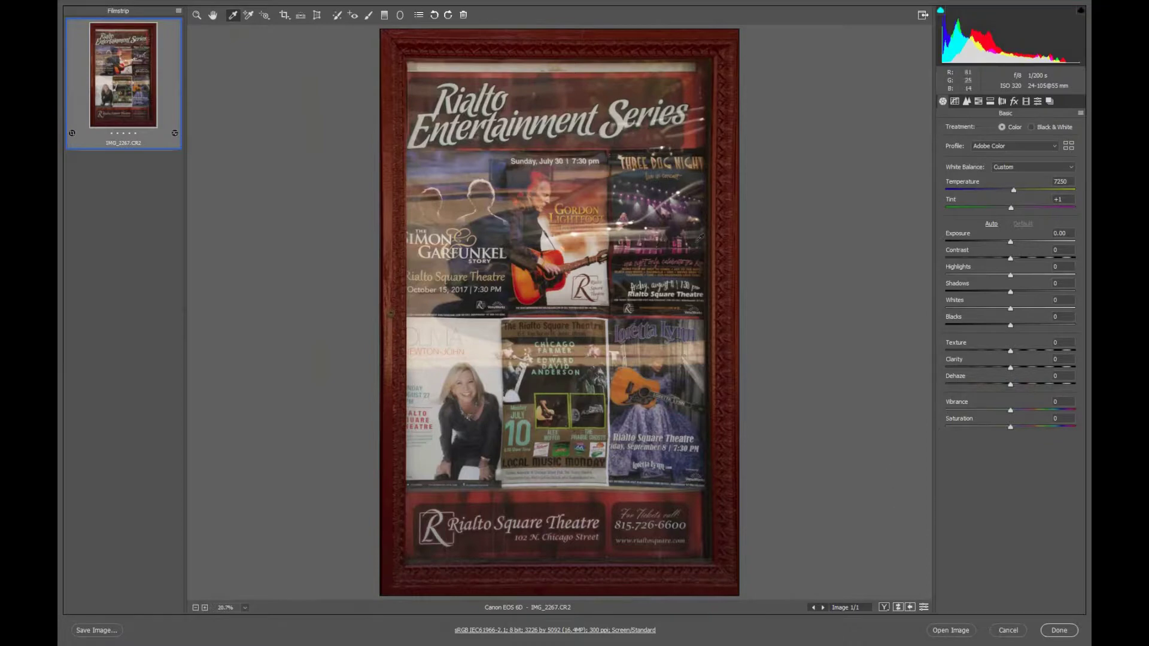
click(399, 15)
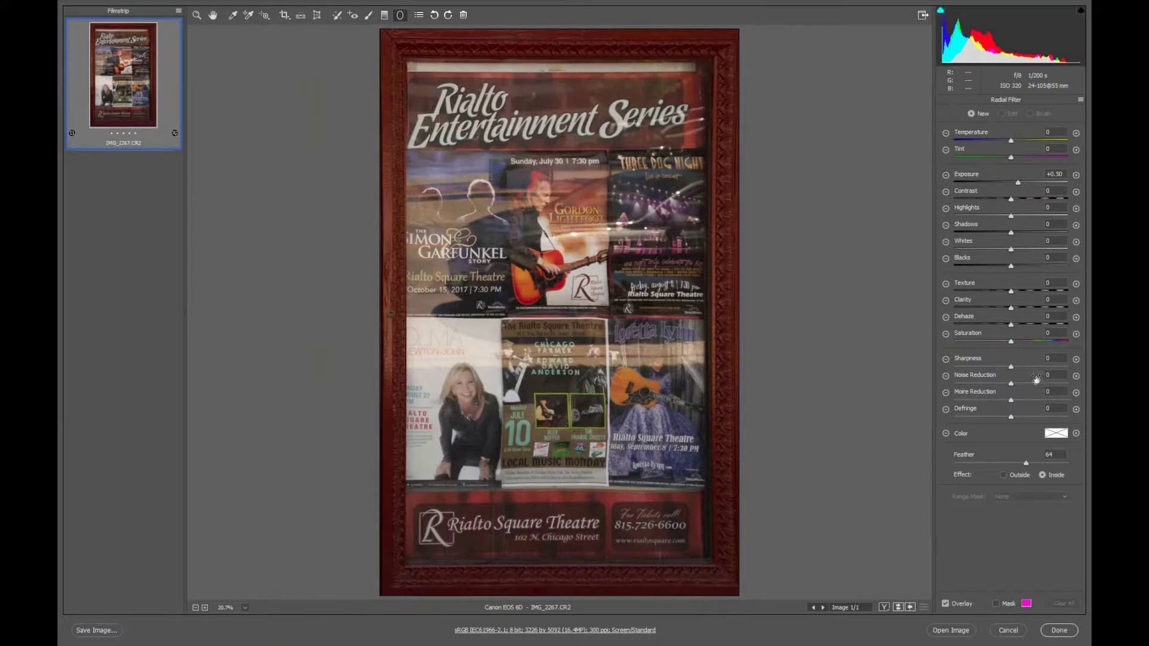
- Add a radial filter with Clarity about +29 over the bottom theatre banner, then return to Photoshop
click(1076, 300)
drag(549, 529, 748, 572)
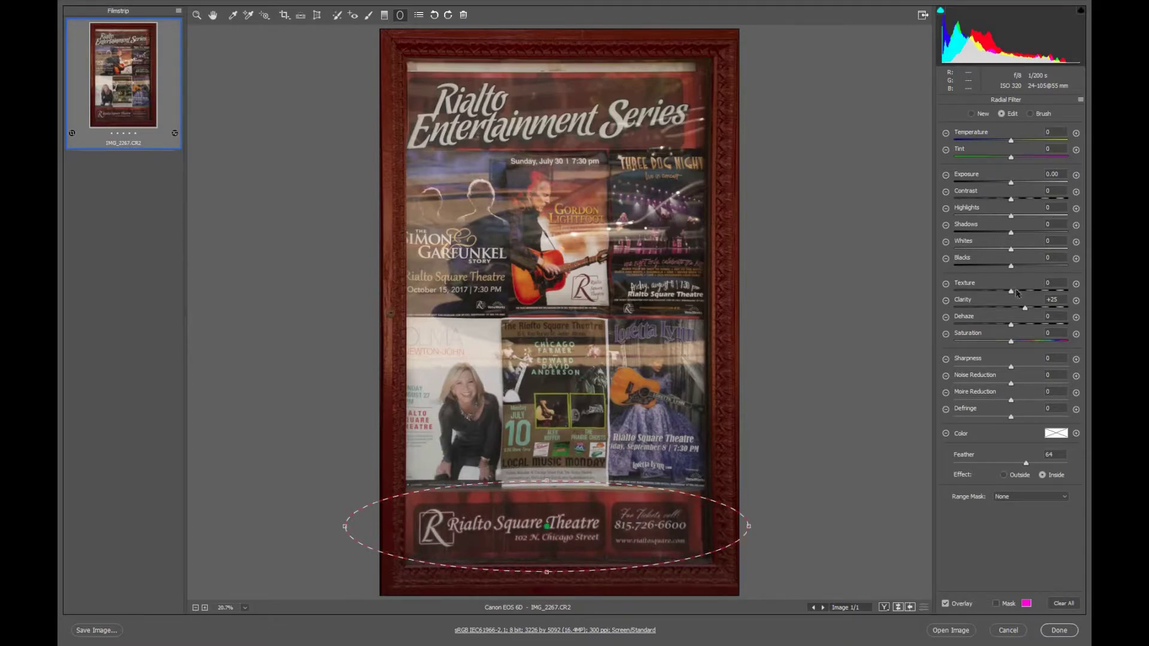
drag(1024, 308, 1027, 308)
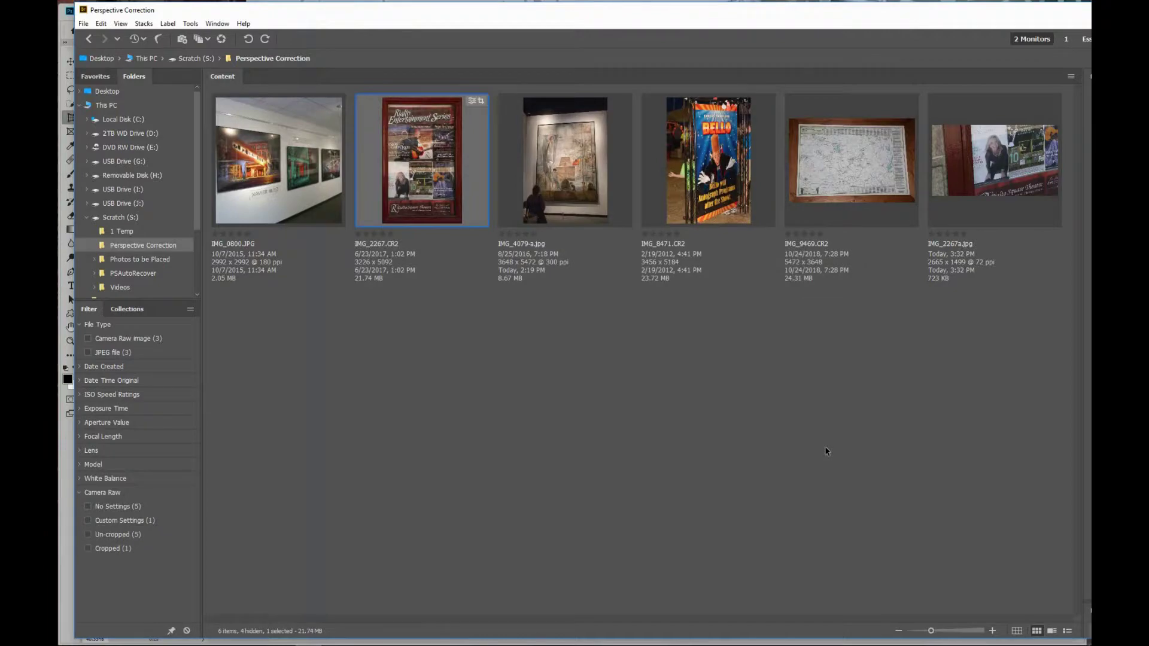
key(alt+Tab)
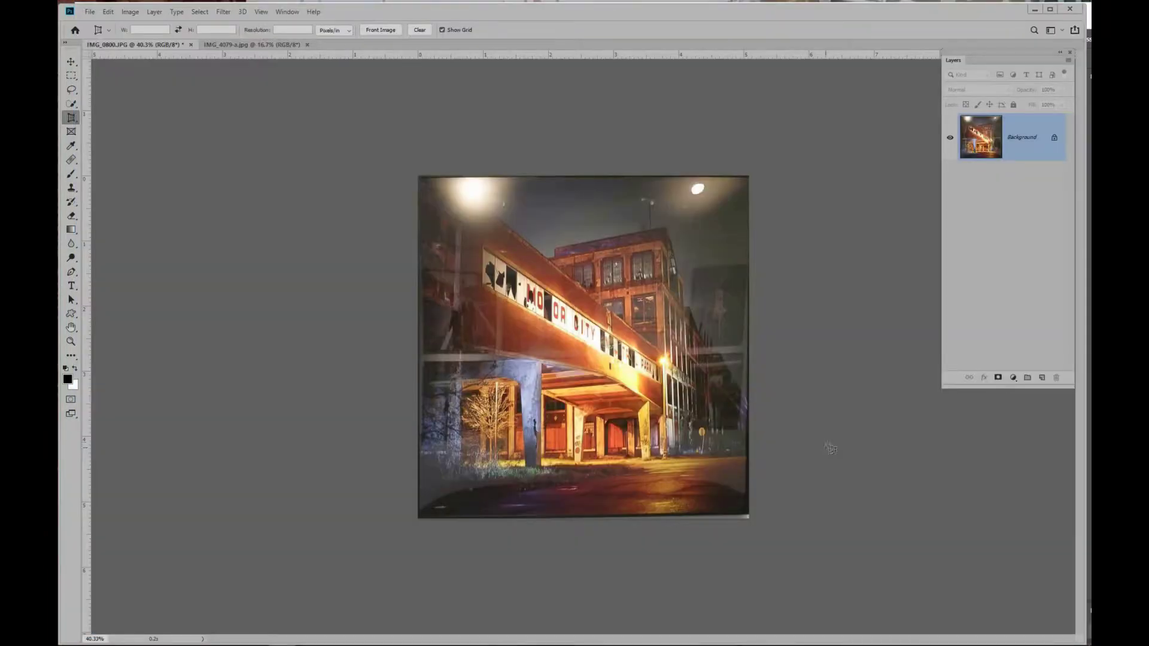
- On IMG_4079-a.jpg, add vertical and horizontal guides to check tilt, then duplicate Background as Layer 1
click(274, 46)
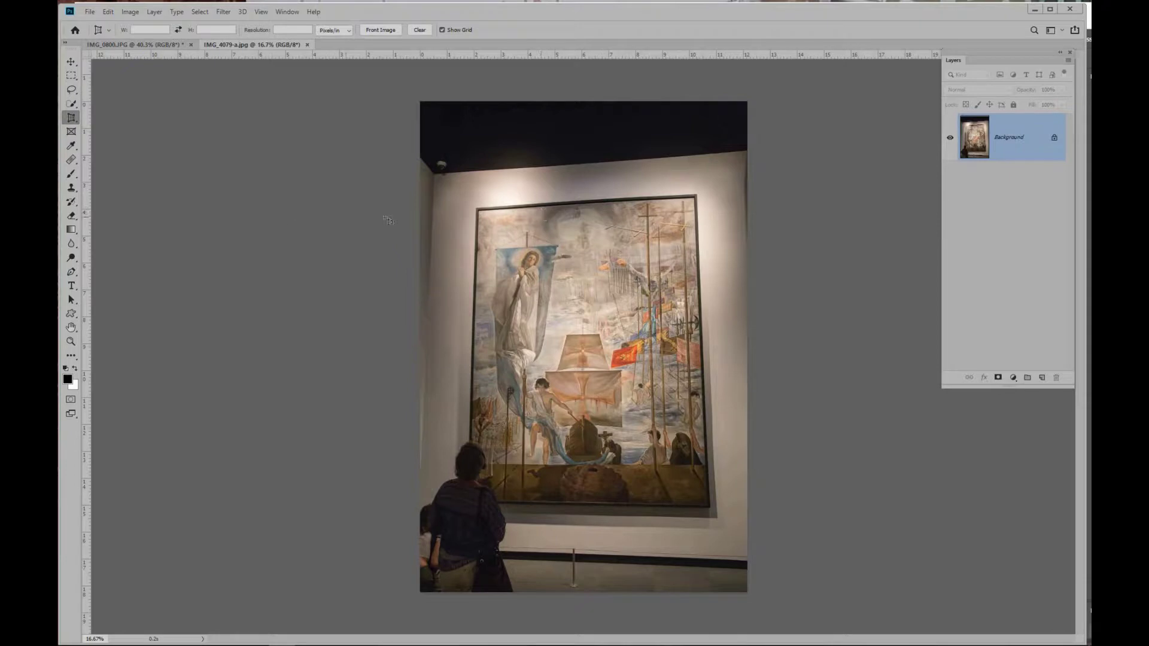
mouse_move(86, 298)
mouse_down()
mouse_move(235, 296)
mouse_move(695, 338)
mouse_move(84, 257)
mouse_up()
drag(443, 56, 482, 33)
key(ctrl+j)
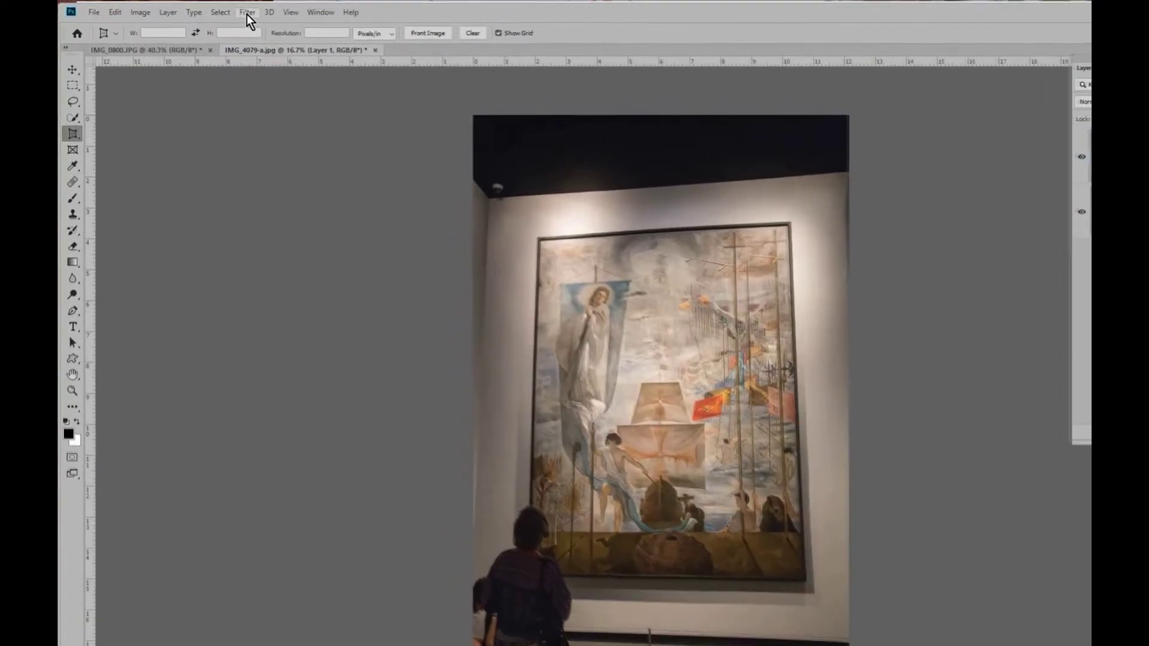
- Open Layer 1 of IMG_4079-a.jpg in the Camera Raw Filter
click(226, 12)
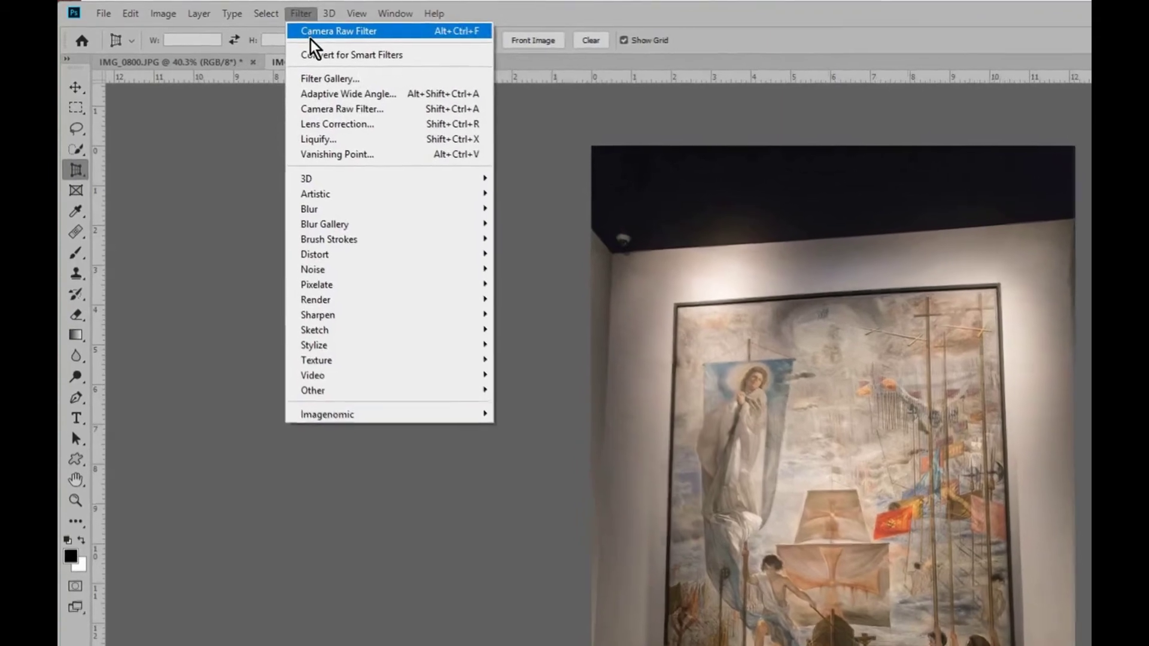
click(360, 114)
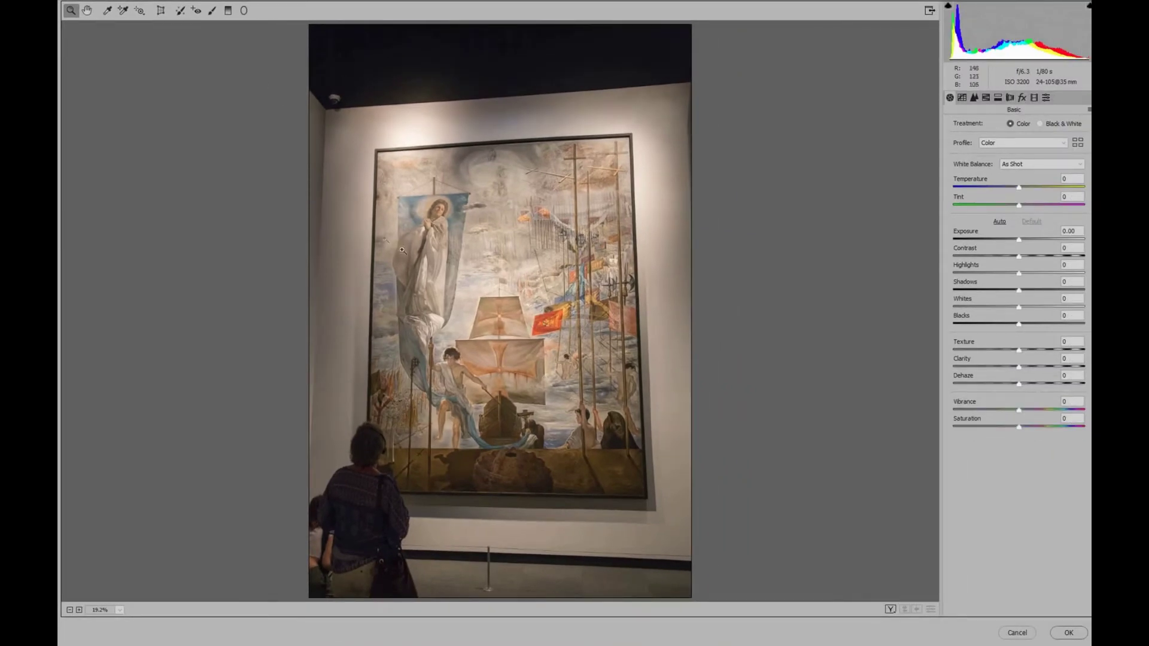
- Apply Guided Upright with guides along the painting's top, bottom, left and right edges
click(162, 12)
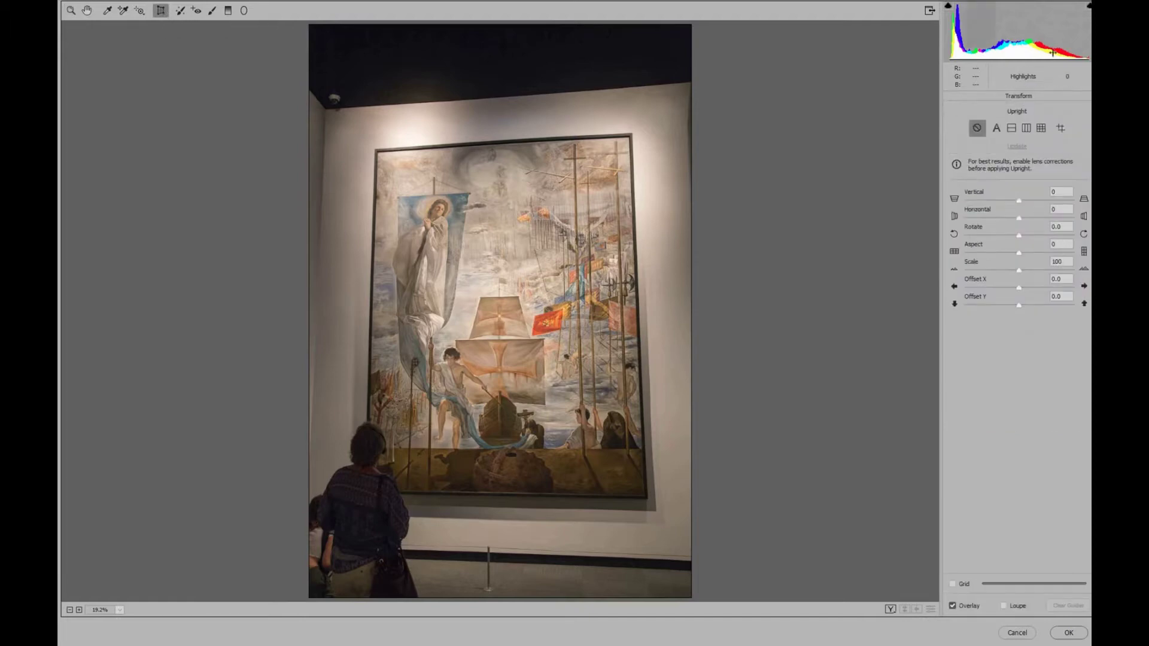
click(1061, 129)
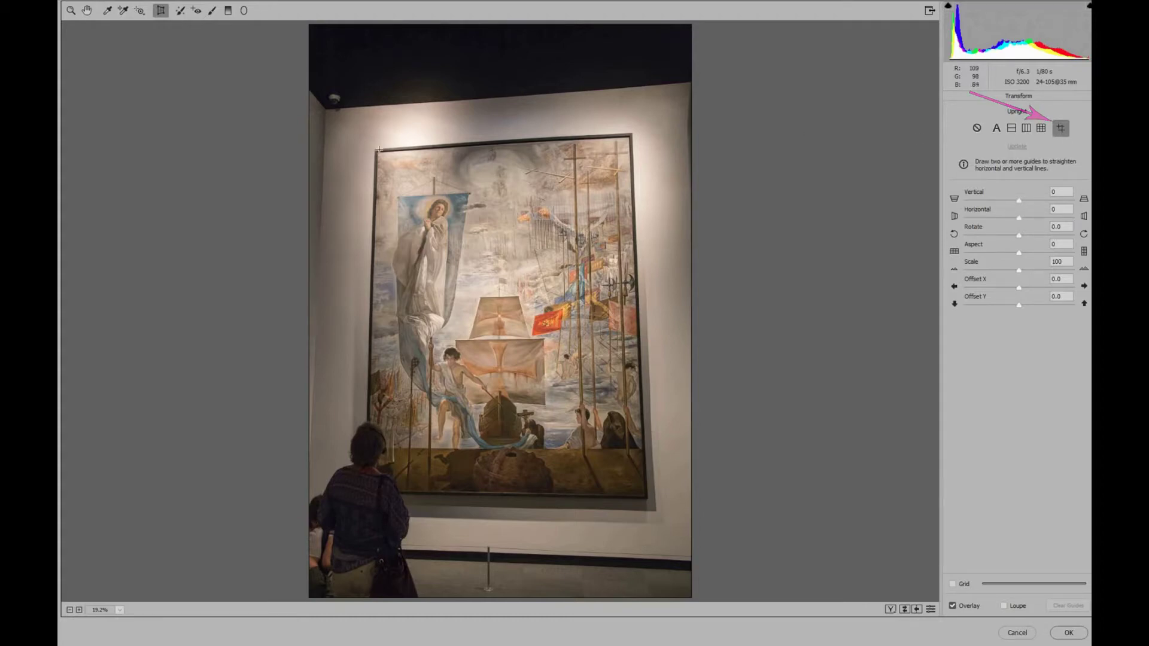
drag(377, 149, 531, 139)
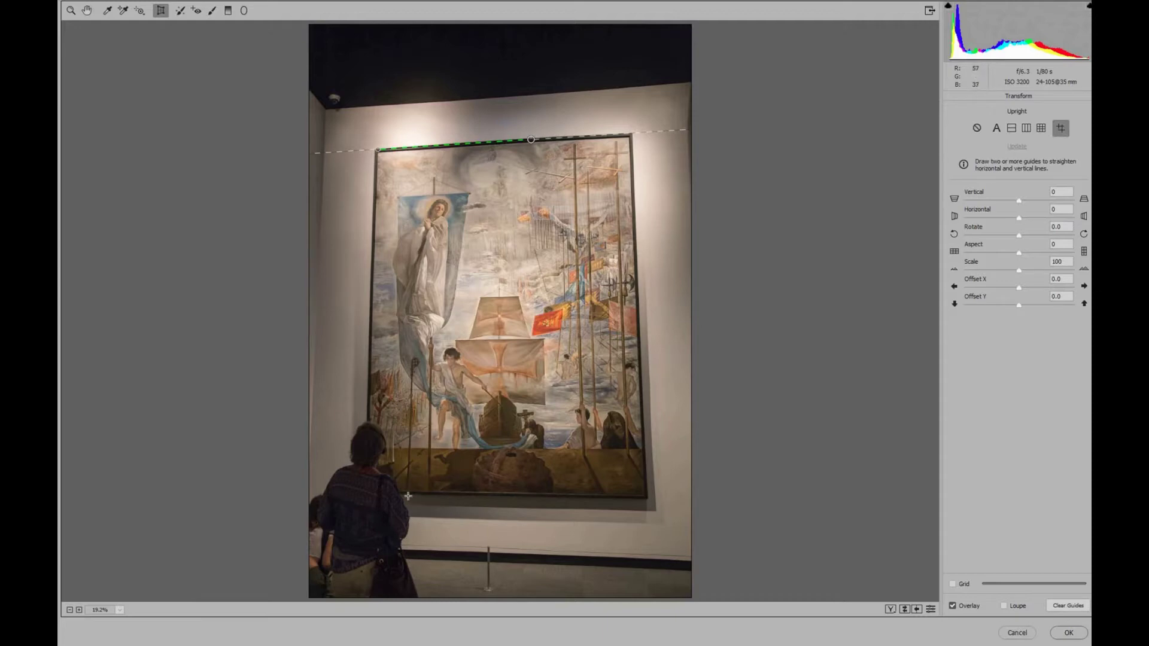
drag(409, 493, 598, 499)
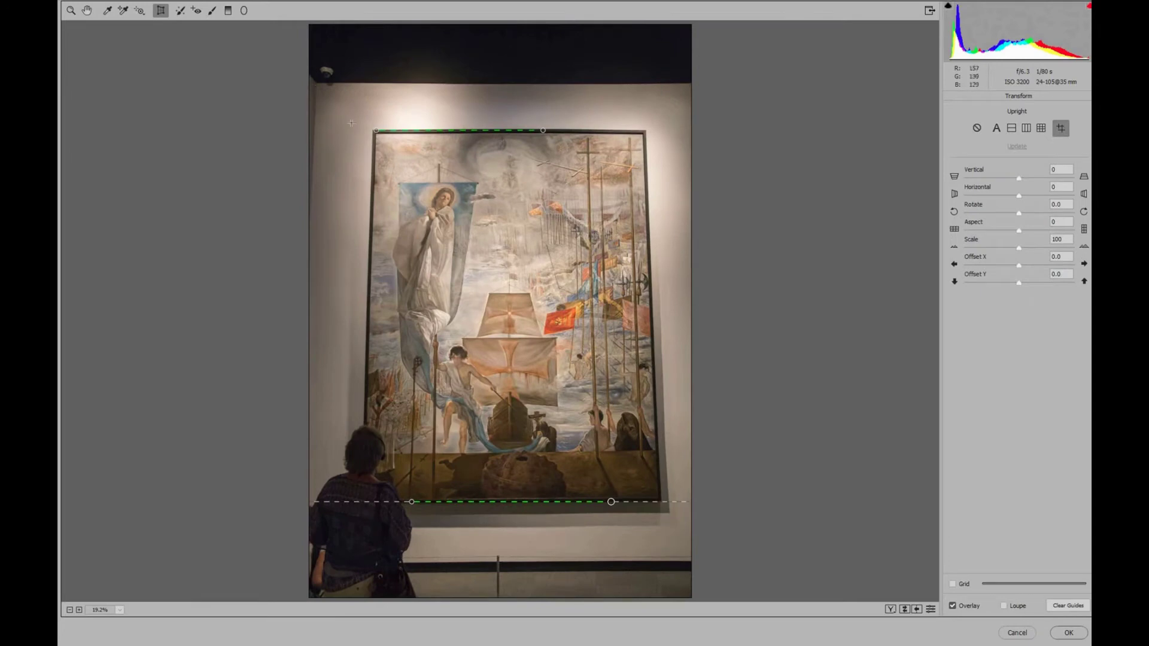
mouse_move(374, 138)
mouse_down()
mouse_move(371, 377)
mouse_move(365, 369)
mouse_up()
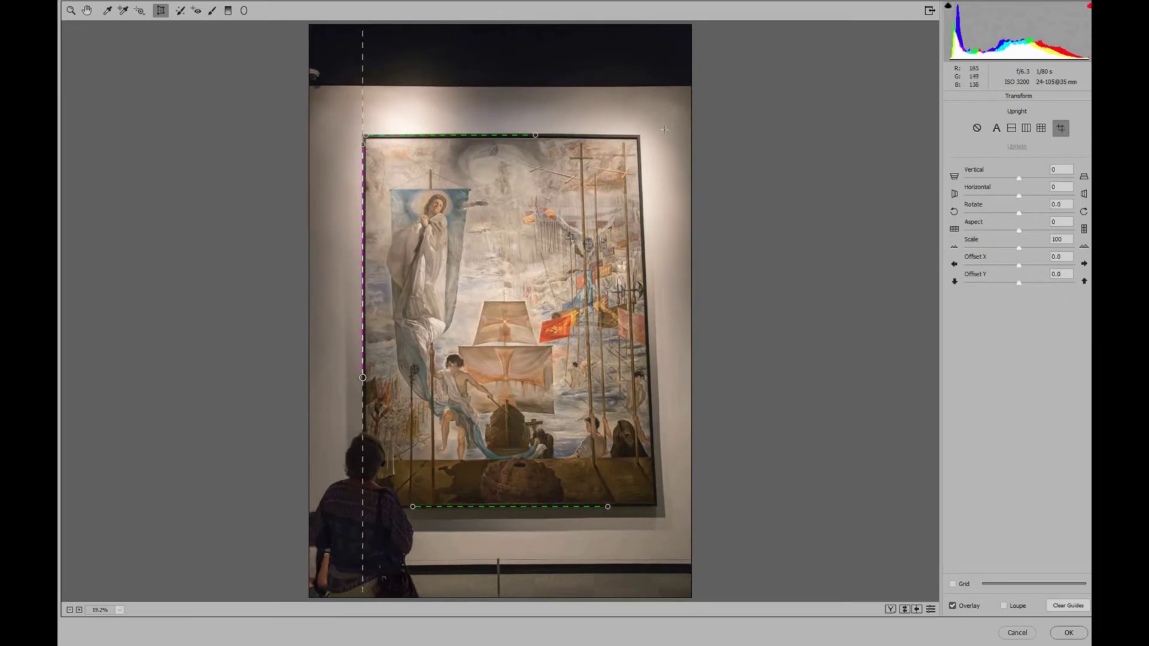
mouse_move(640, 140)
mouse_down()
mouse_move(656, 263)
mouse_move(655, 465)
mouse_up()
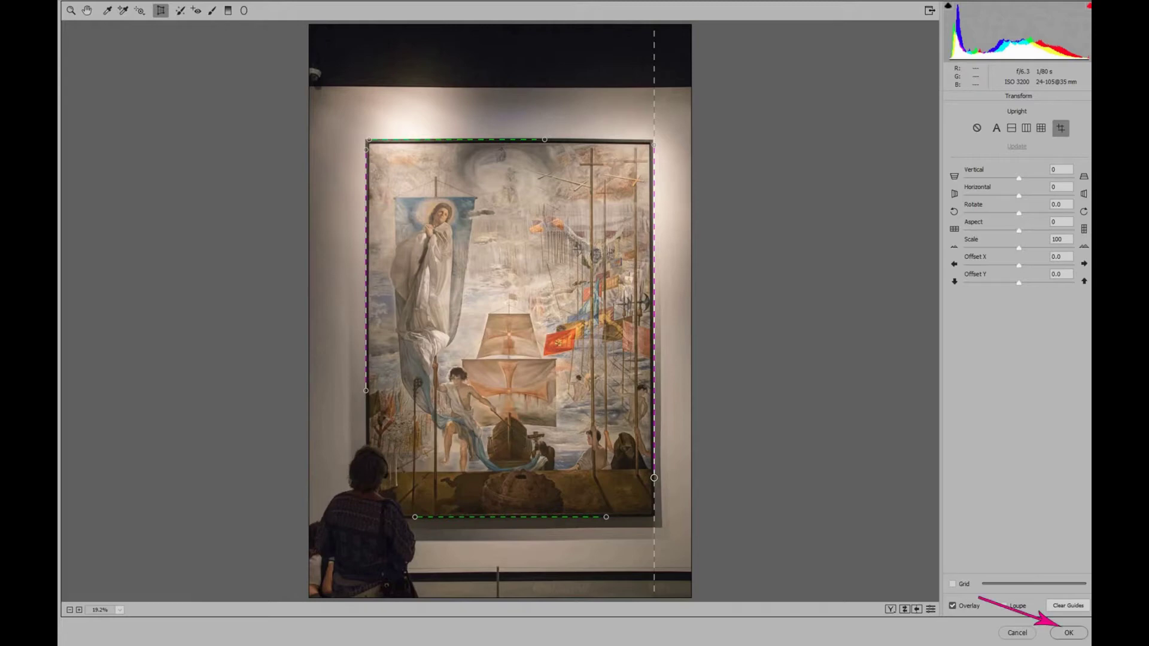
- Apply the upright correction, then perspective-crop the image to the painting's four corners
click(1069, 632)
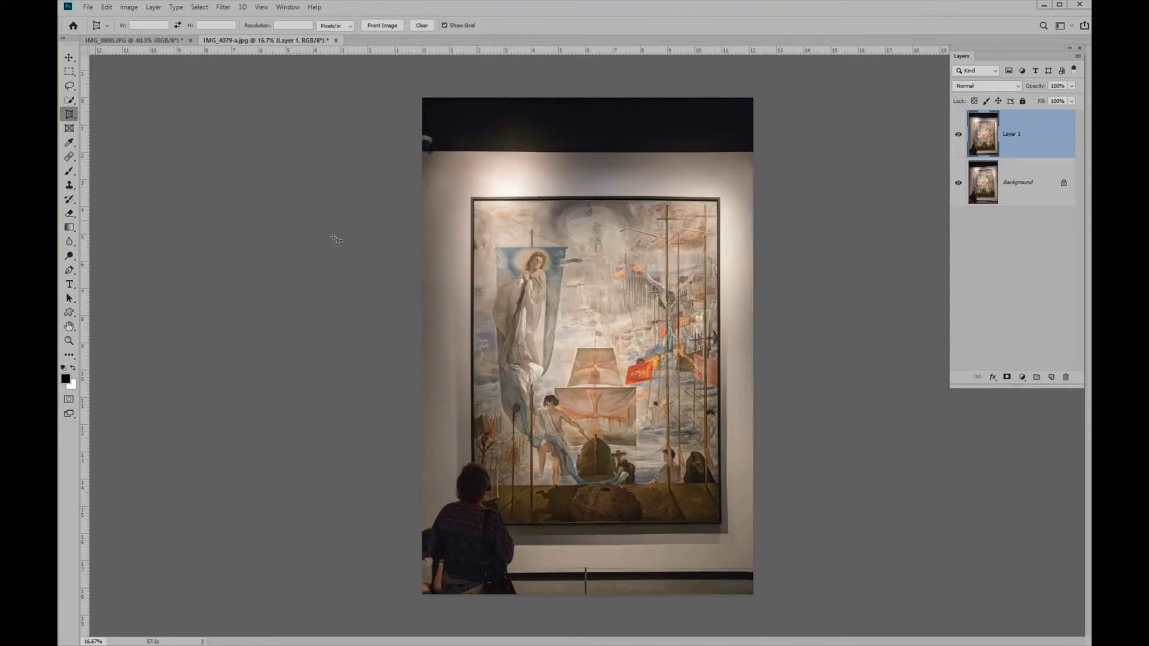
right_click(76, 118)
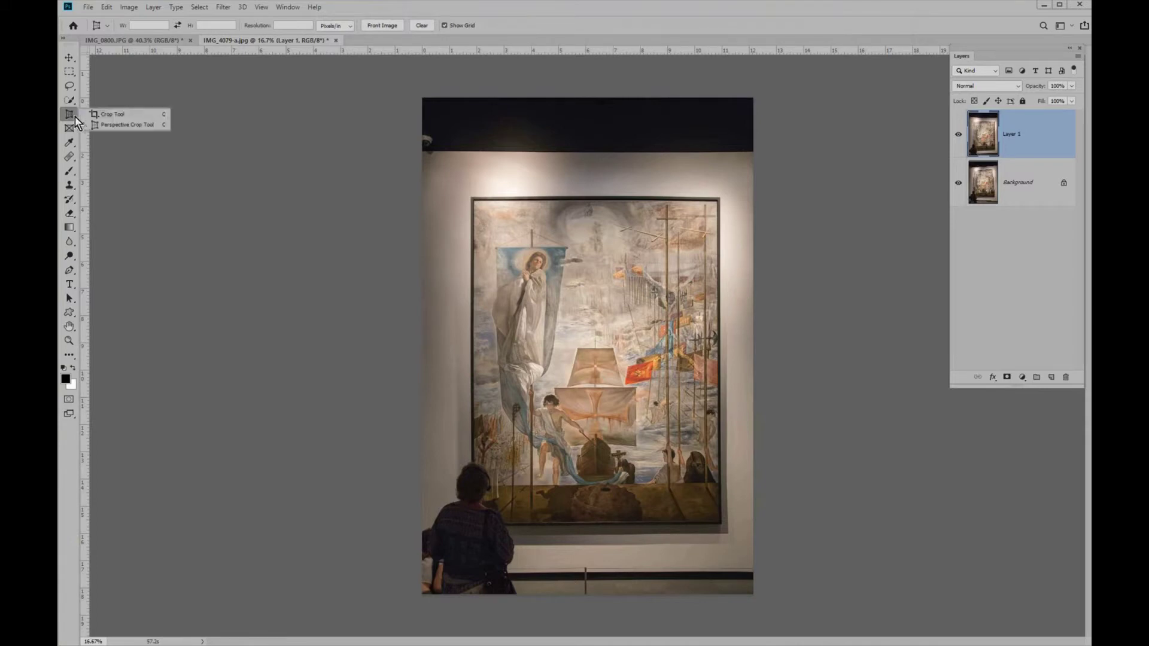
click(109, 124)
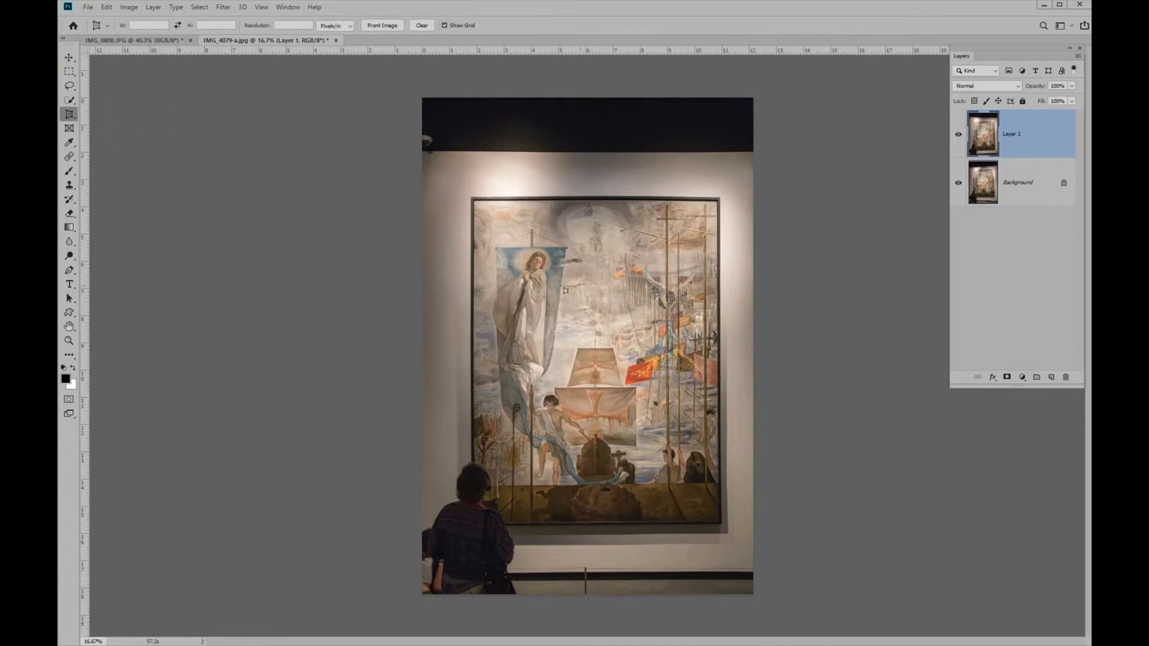
mouse_move(473, 199)
mouse_down()
mouse_move(712, 477)
mouse_move(740, 541)
mouse_move(722, 526)
mouse_up()
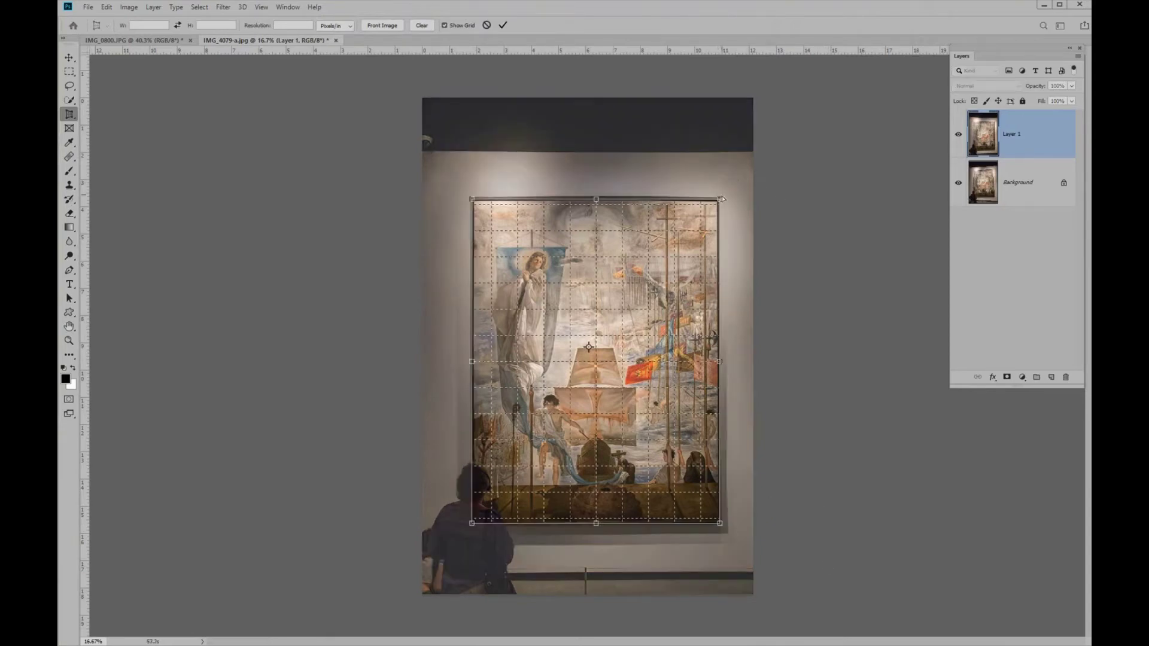
key(Return)
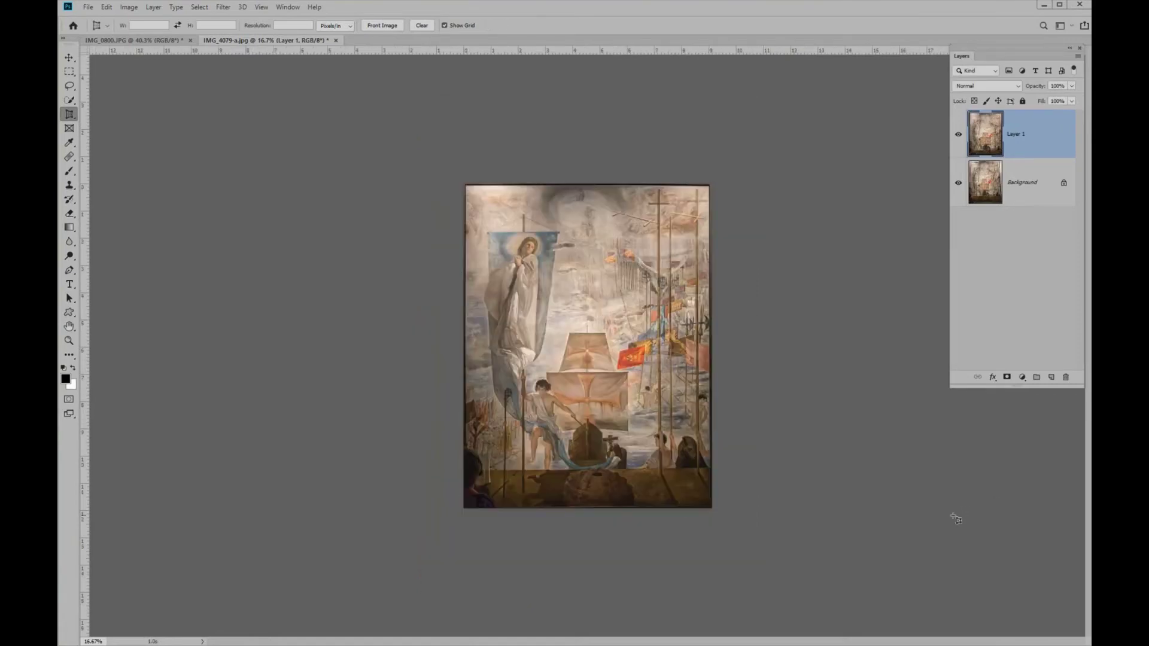
- Fit the cropped painting to the window, add a vertical guide beside it, and zoom out
key(ctrl+0)
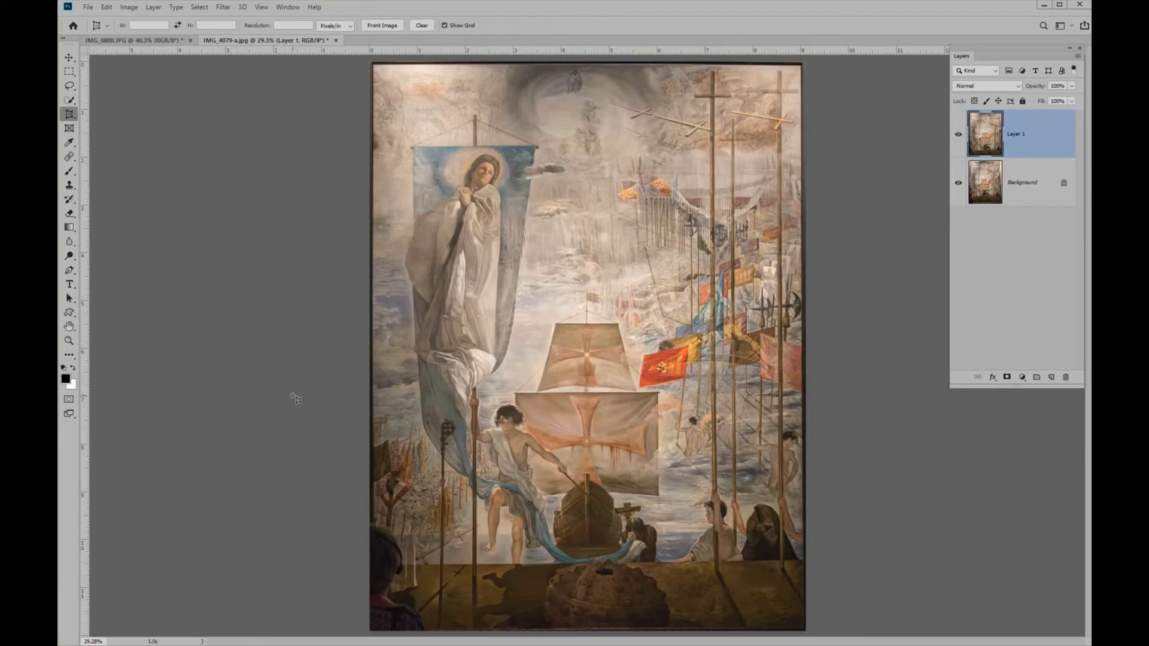
mouse_move(86, 326)
mouse_down()
mouse_move(441, 328)
mouse_move(779, 351)
mouse_move(60, 297)
mouse_up()
key(ctrl+minus)
key(ctrl+minus)
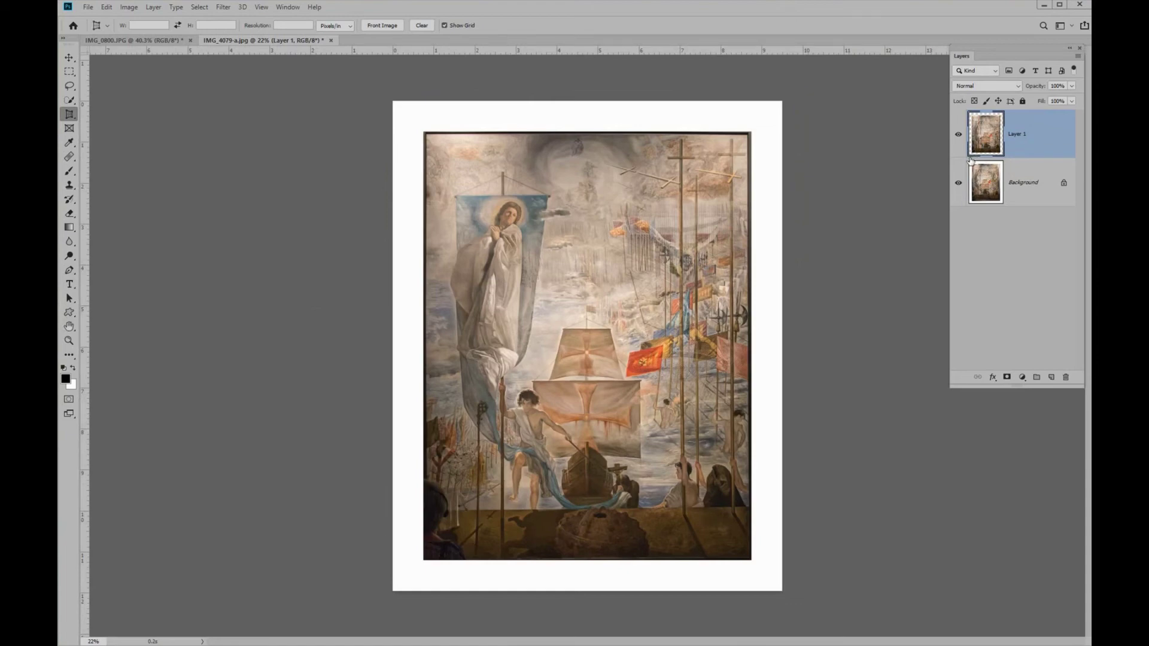
- Add Stroke and Drop Shadow effects to Layer 1 and zoom to inspect the shadow
click(970, 161)
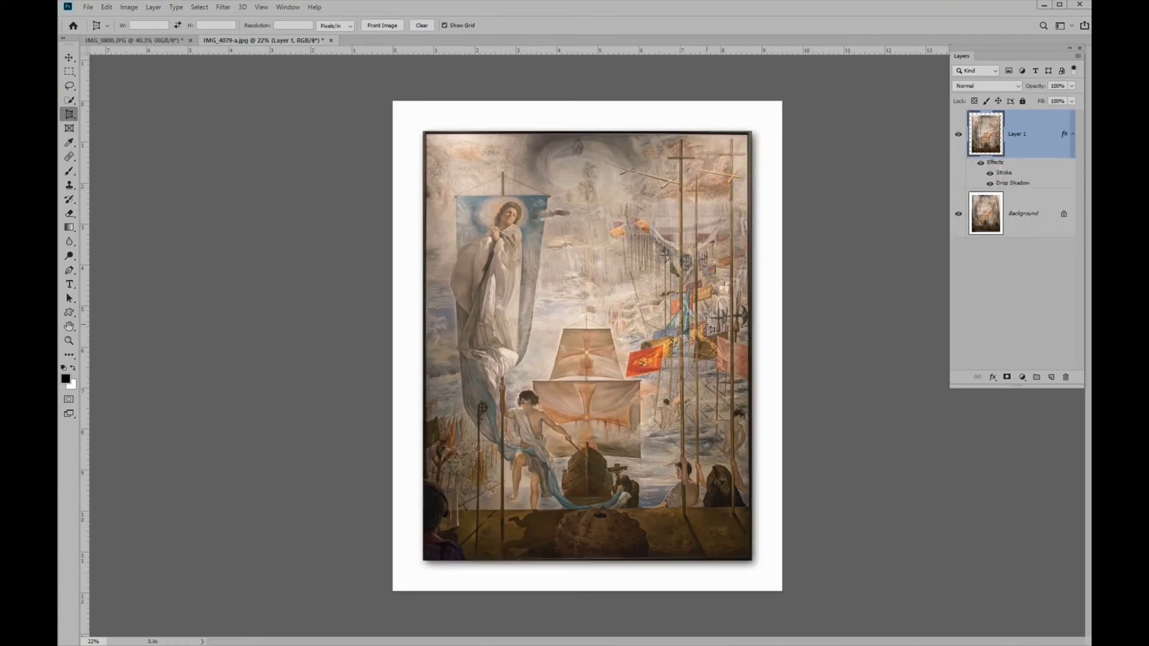
scroll(712, 330, up, 1)
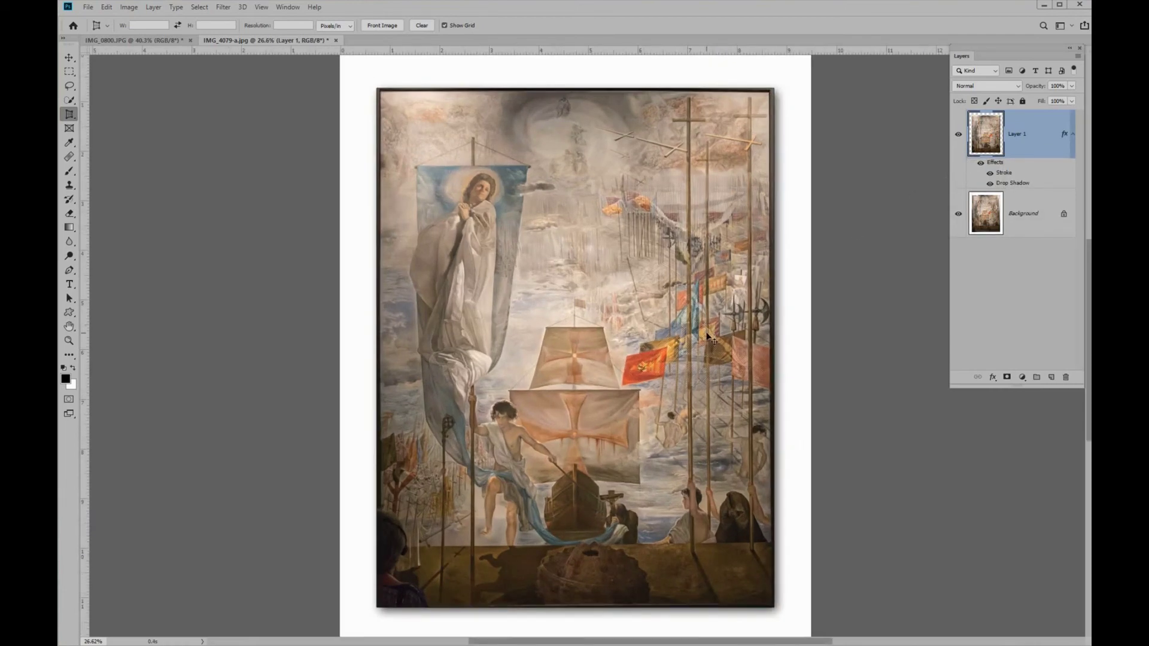
scroll(712, 337, down, 1)
scroll(681, 328, down, 1)
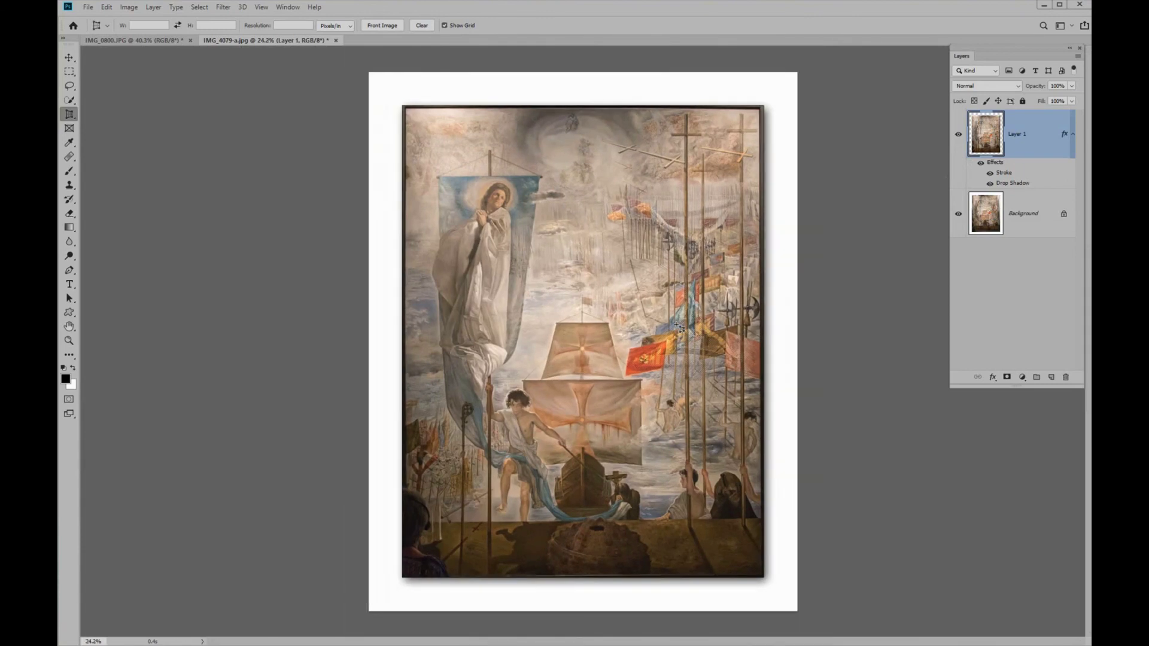